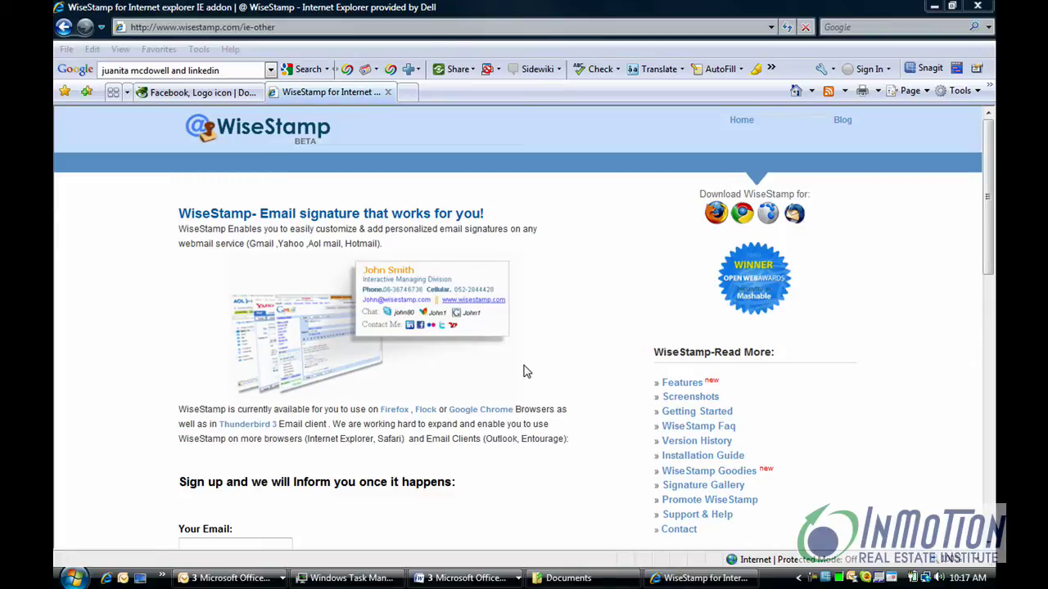
Bring up the Microsoft Office taskbar list of open Word documents.
mouse_move(264, 580)
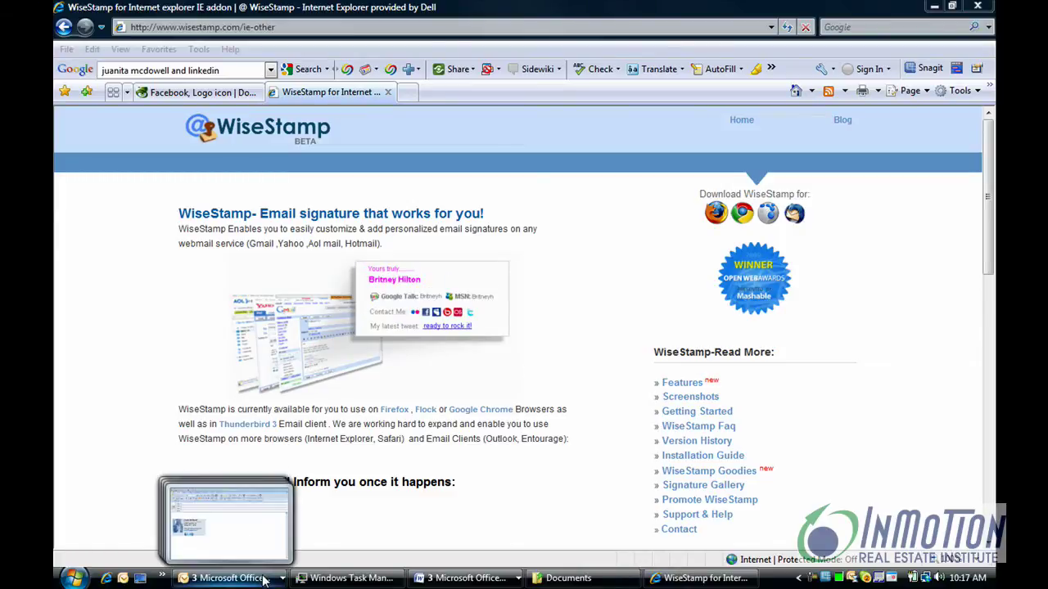
click(468, 578)
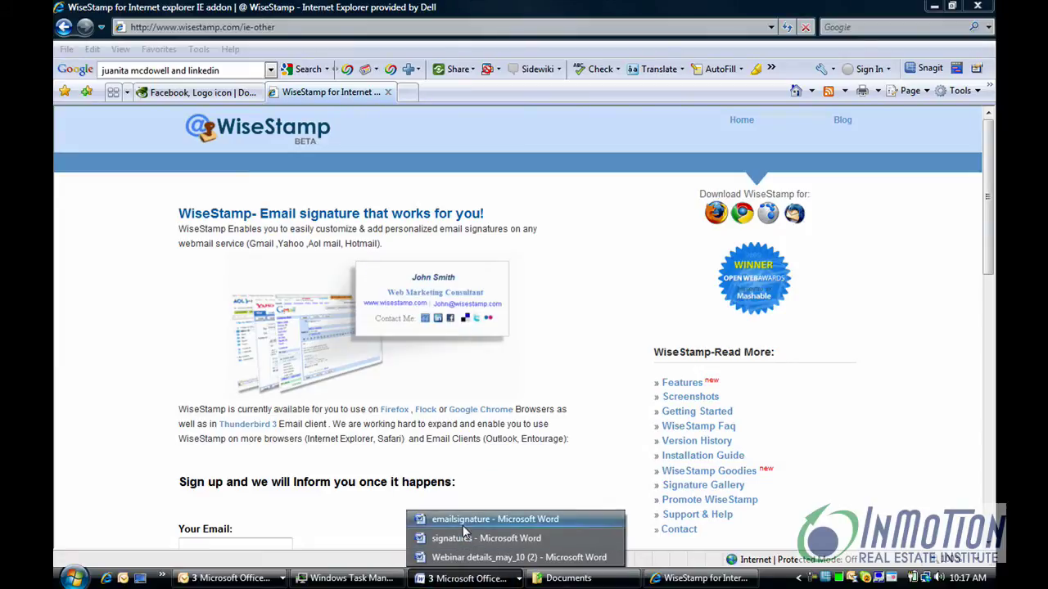
Switch to the emailsignature document and scroll to its signature tables and Steps list.
click(465, 524)
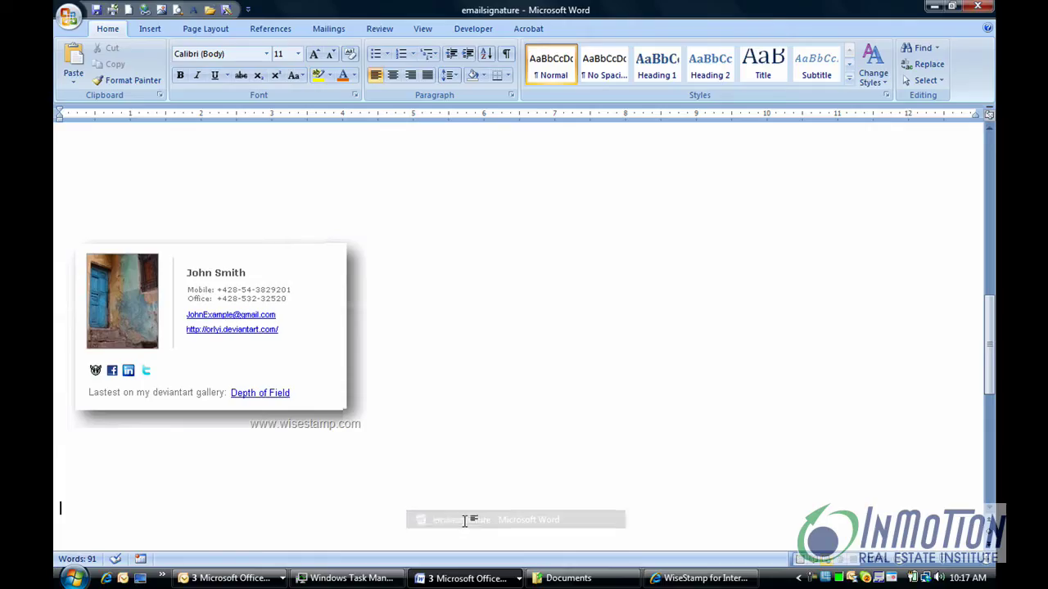
scroll(980, 190, up, 15)
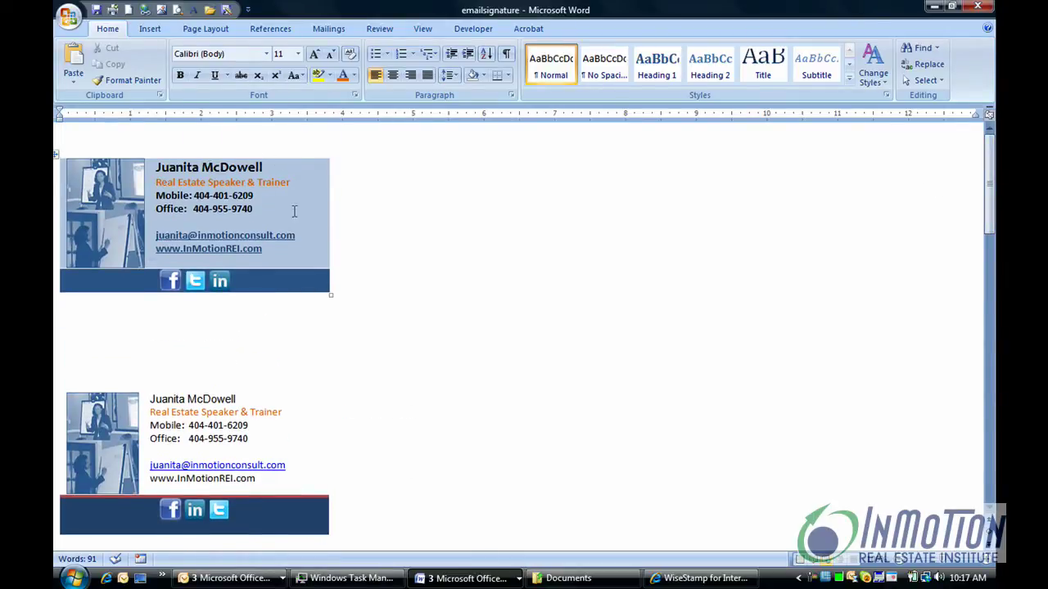
scroll(987, 238, down, 5)
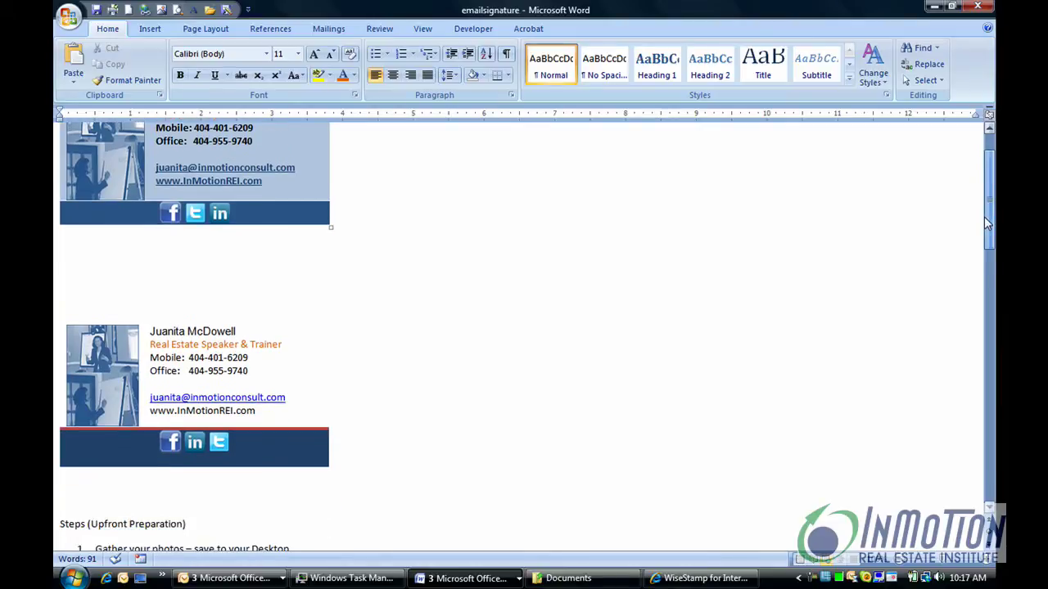
mouse_move(987, 255)
mouse_down()
mouse_move(988, 240)
mouse_move(988, 309)
mouse_up()
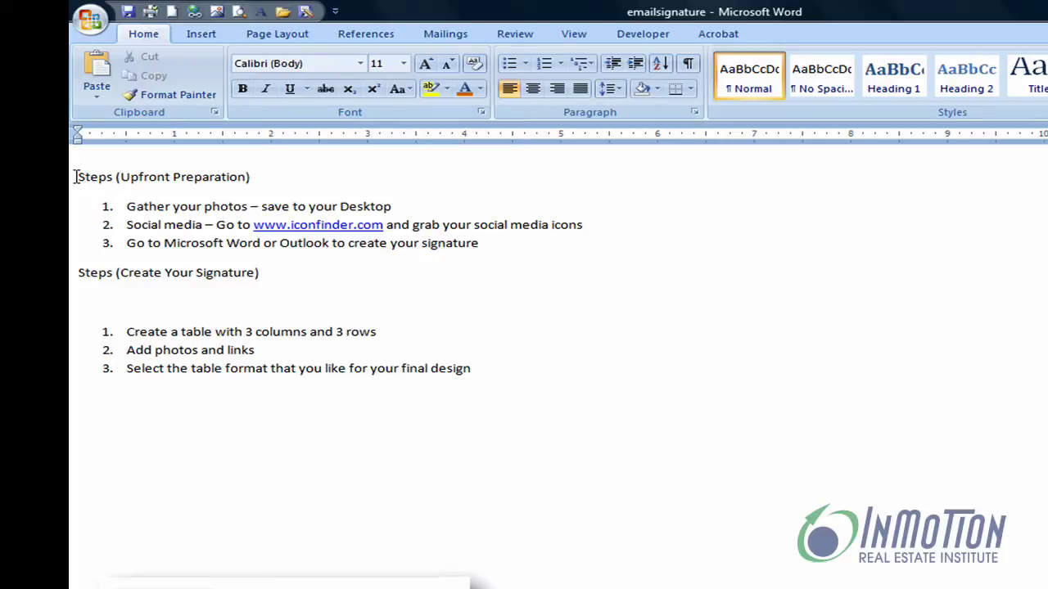
Highlight the preparation, create-a-table, Add photos and links, and final design steps in turn.
drag(156, 205, 366, 208)
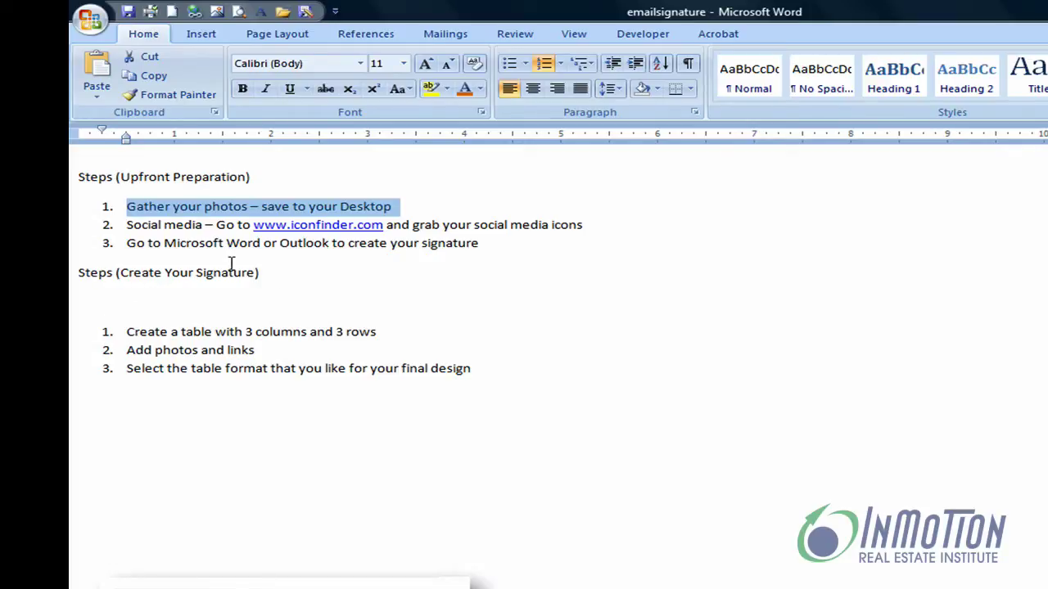
click(131, 332)
drag(131, 332, 381, 331)
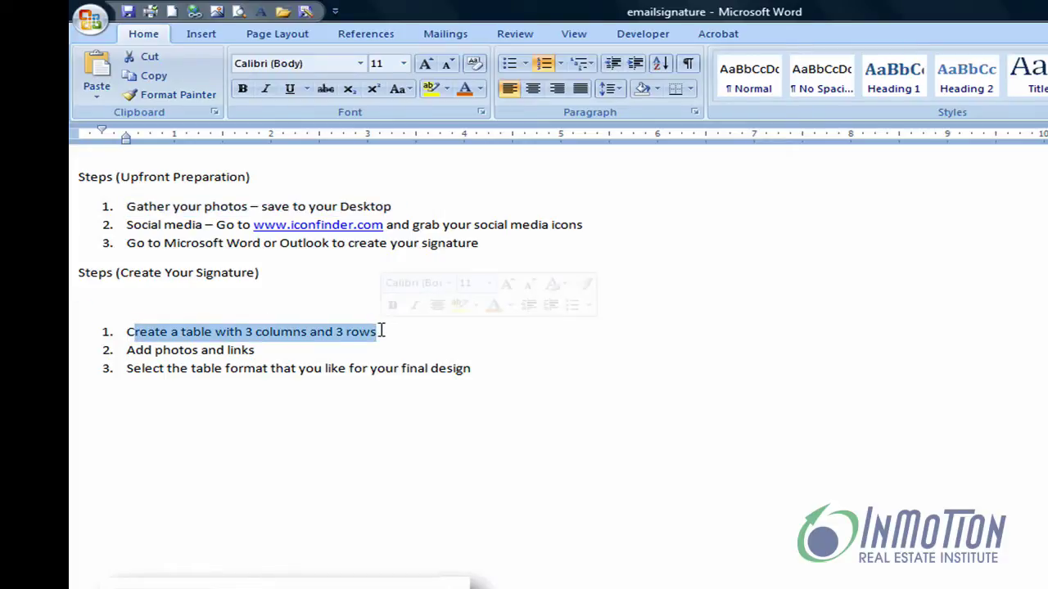
click(299, 350)
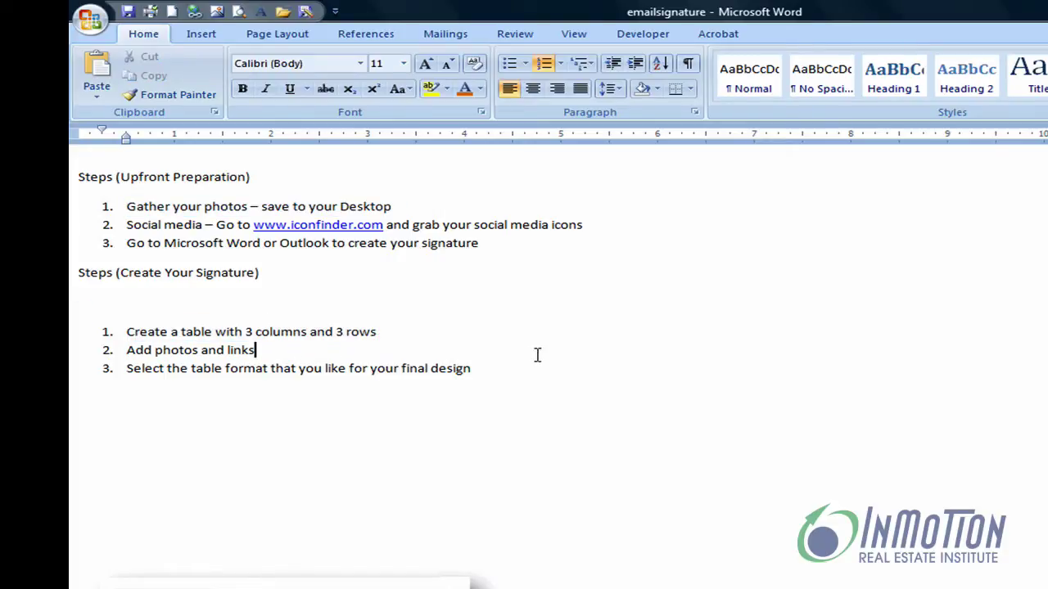
click(492, 370)
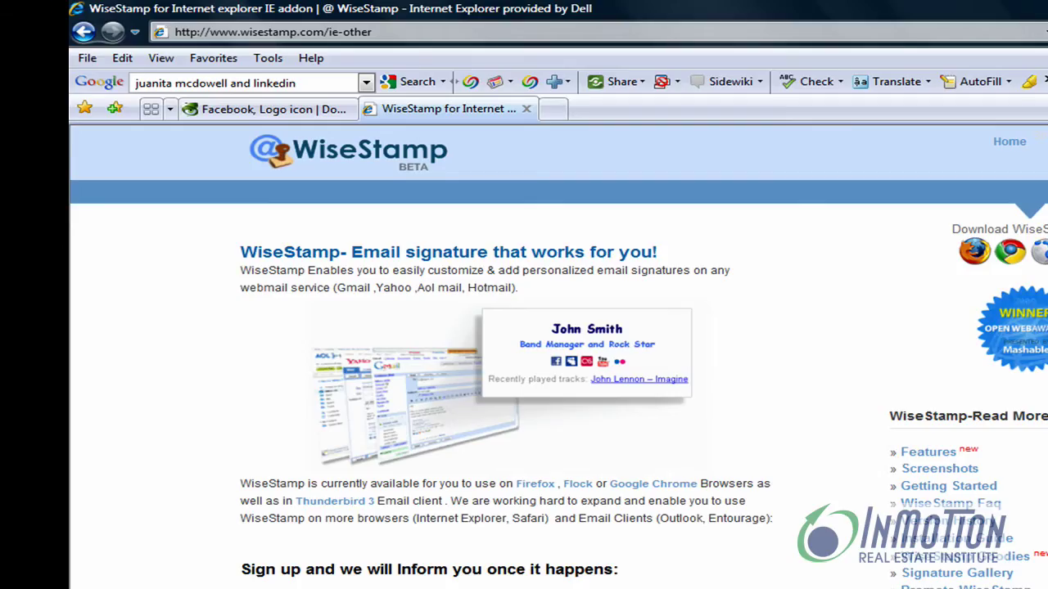
Search Iconfinder for 'facebook' and open the 32 x 32 Facebook logo icon's details.
click(298, 121)
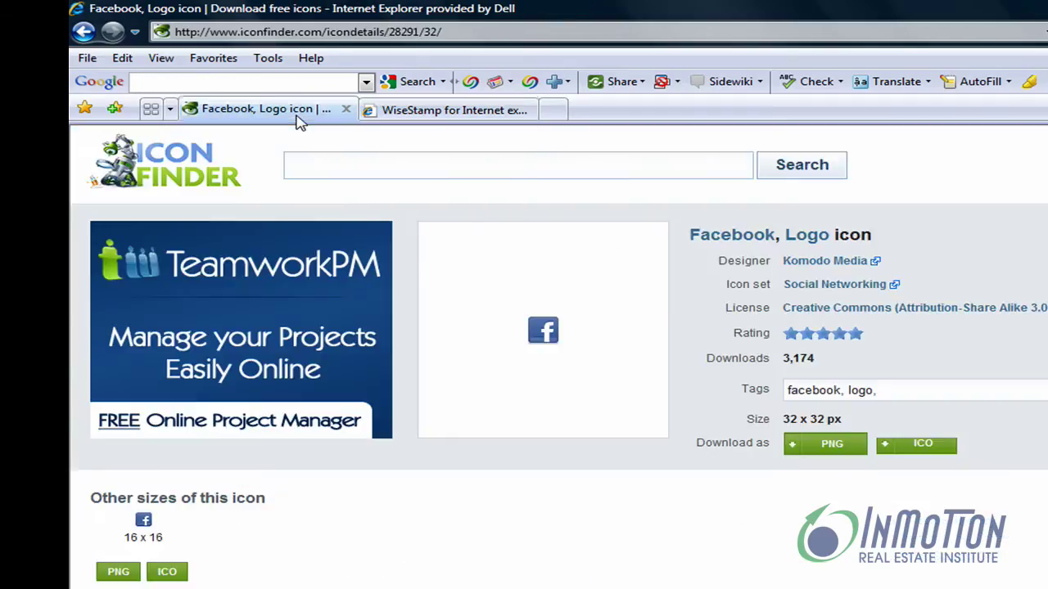
click(333, 161)
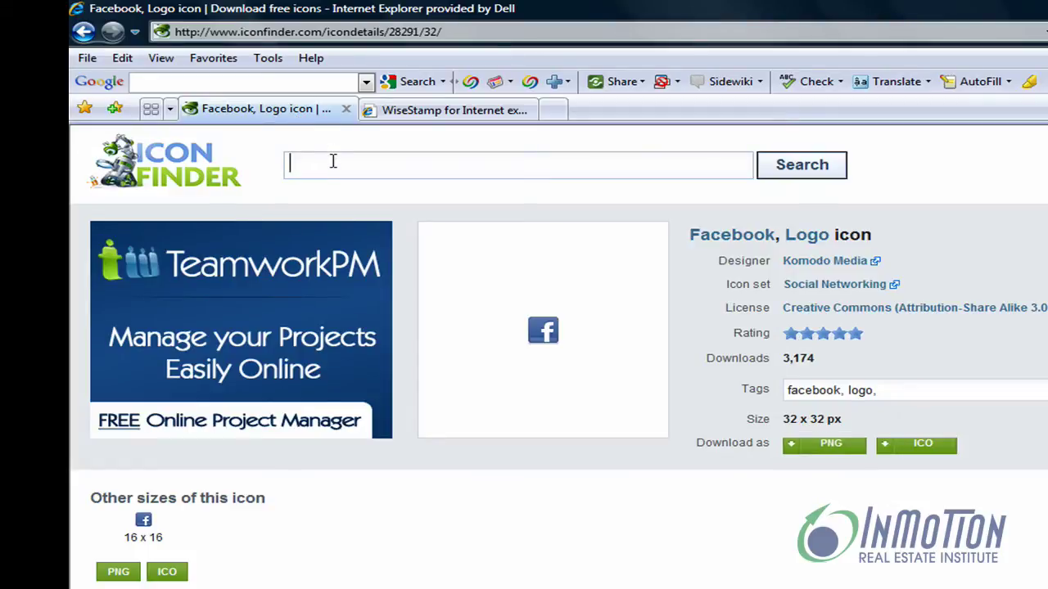
text(facebook)
click(802, 166)
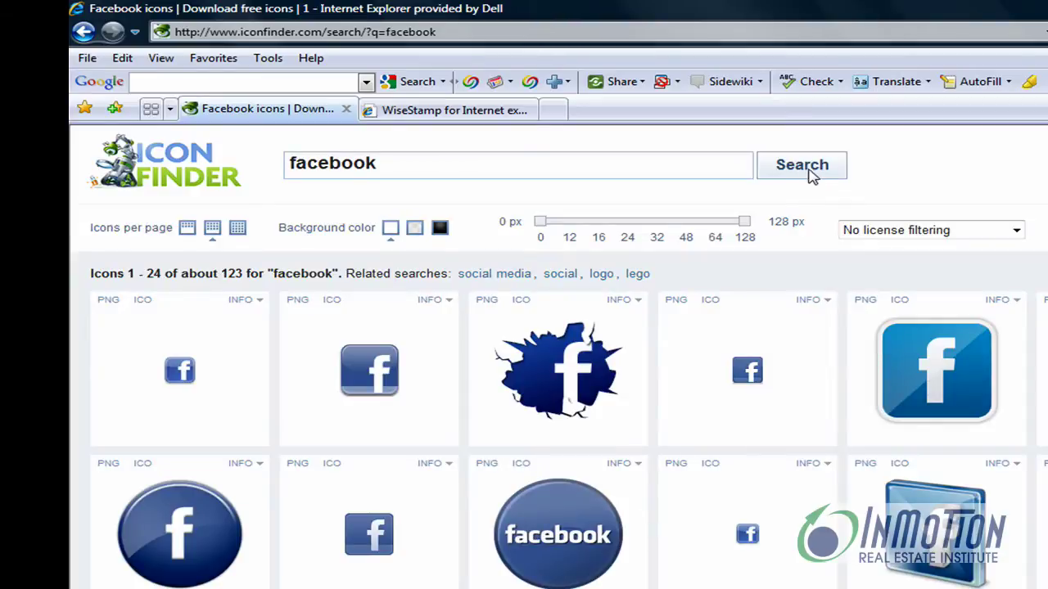
scroll(559, 357, down, 5)
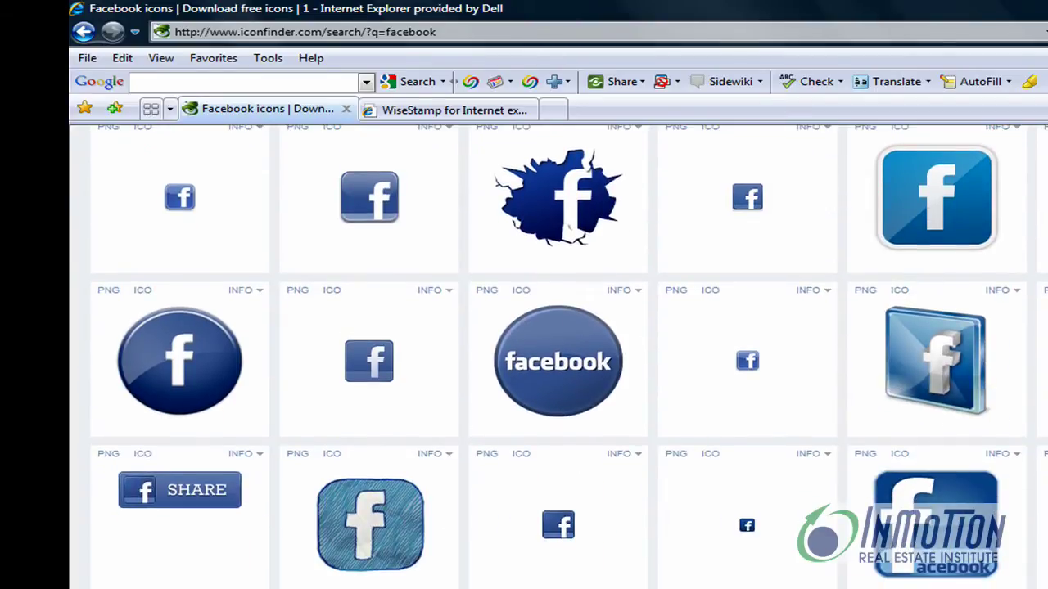
scroll(559, 357, up, 5)
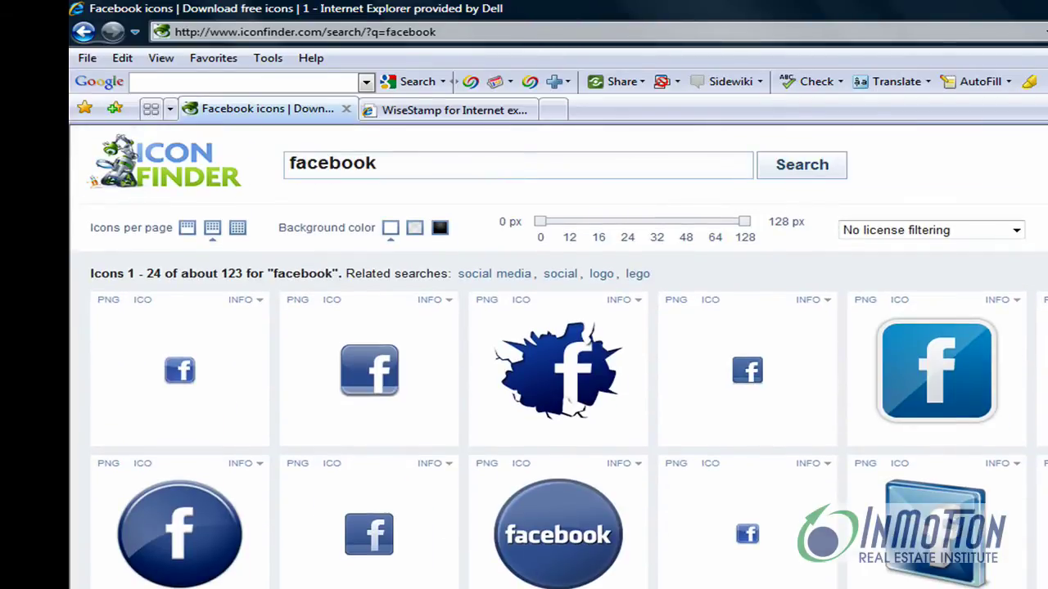
click(749, 373)
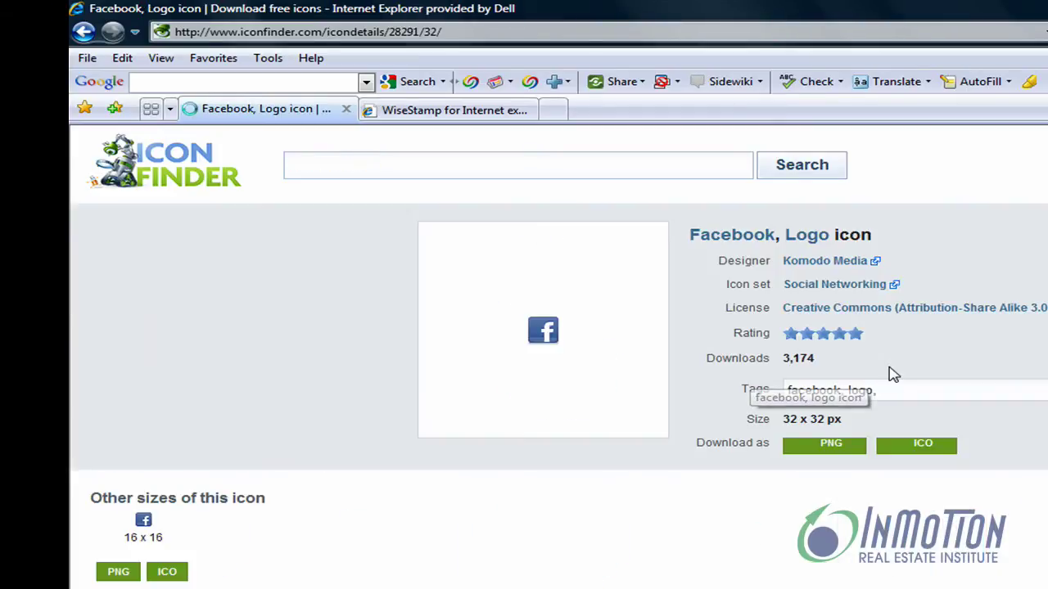
Save the Facebook logo as a PNG named E_facebook2 on the Desktop.
click(820, 450)
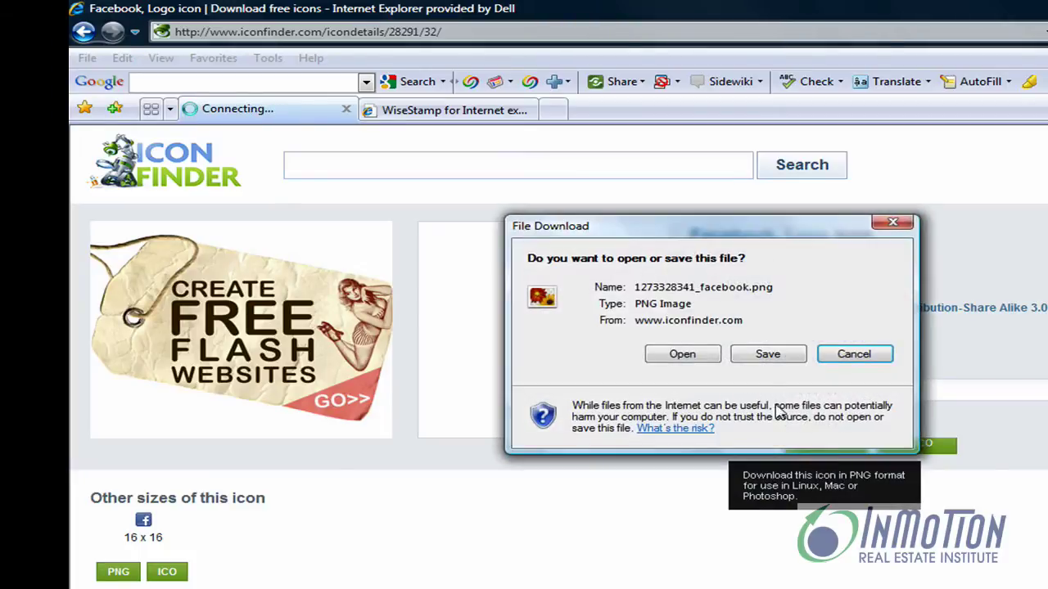
click(764, 357)
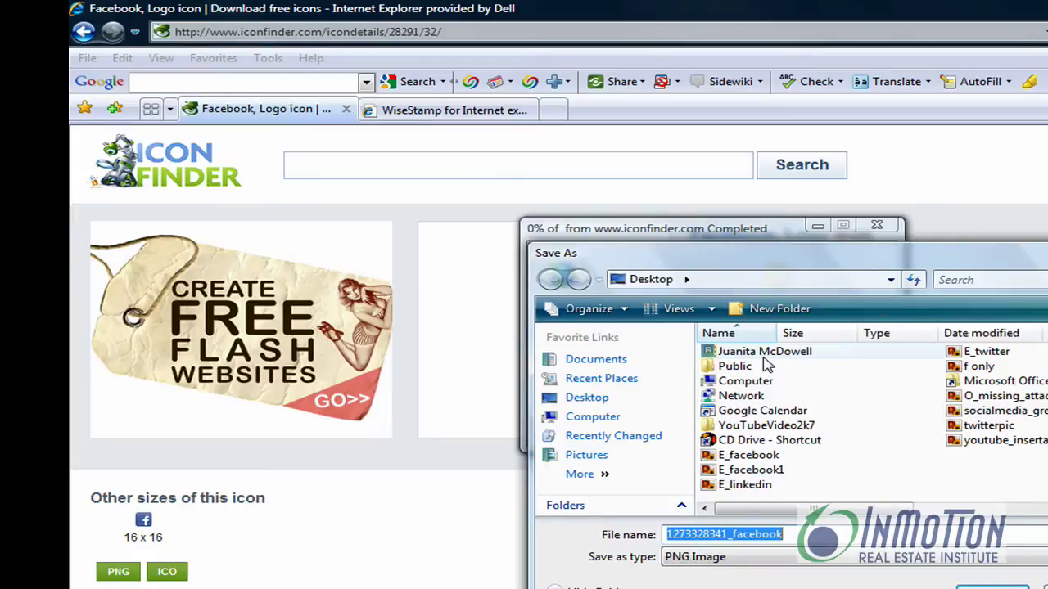
text(E_)
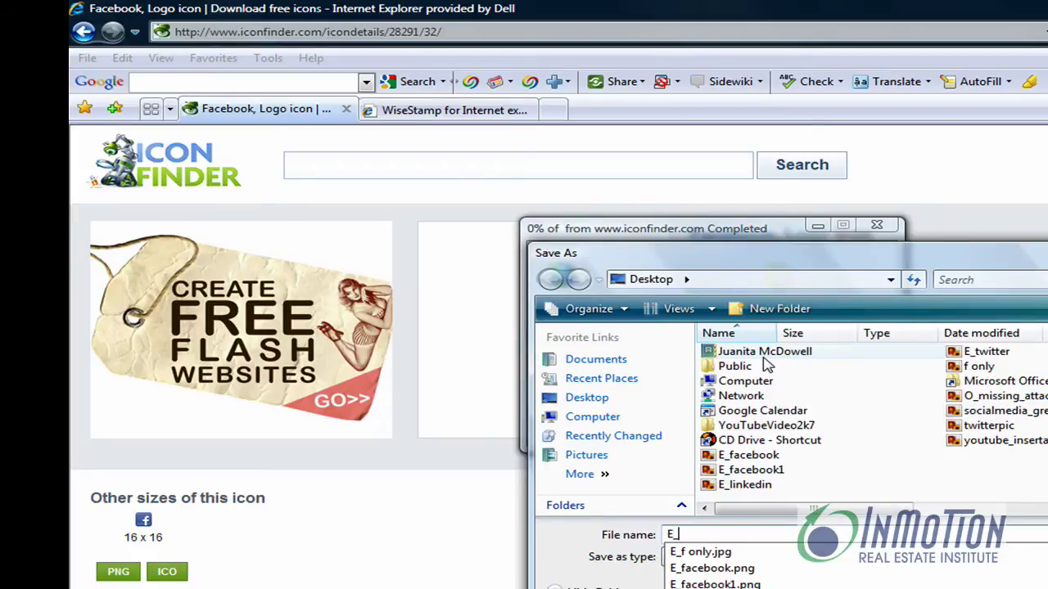
text(facebook)
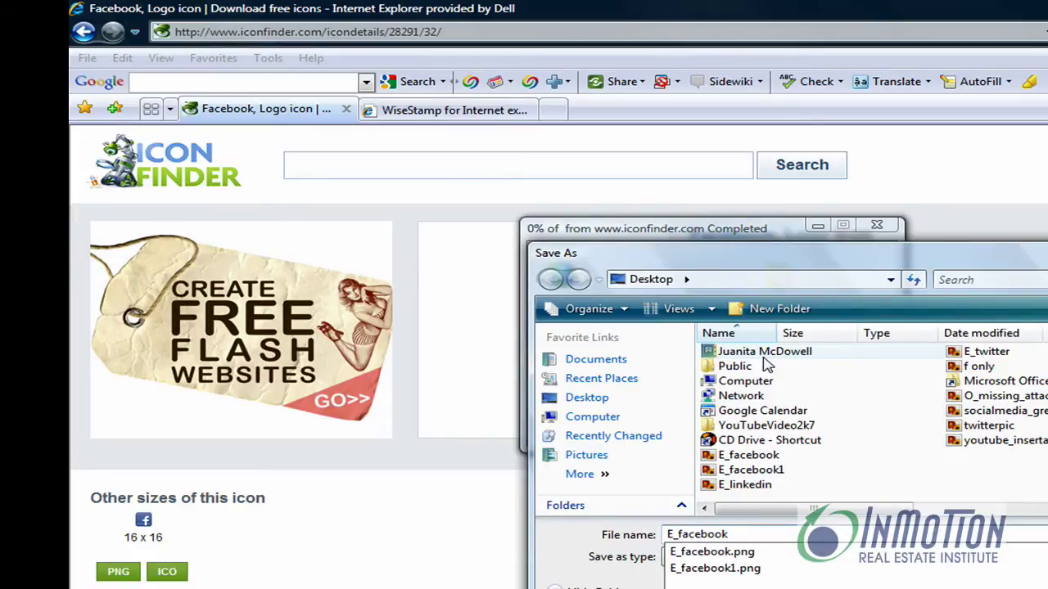
text(2)
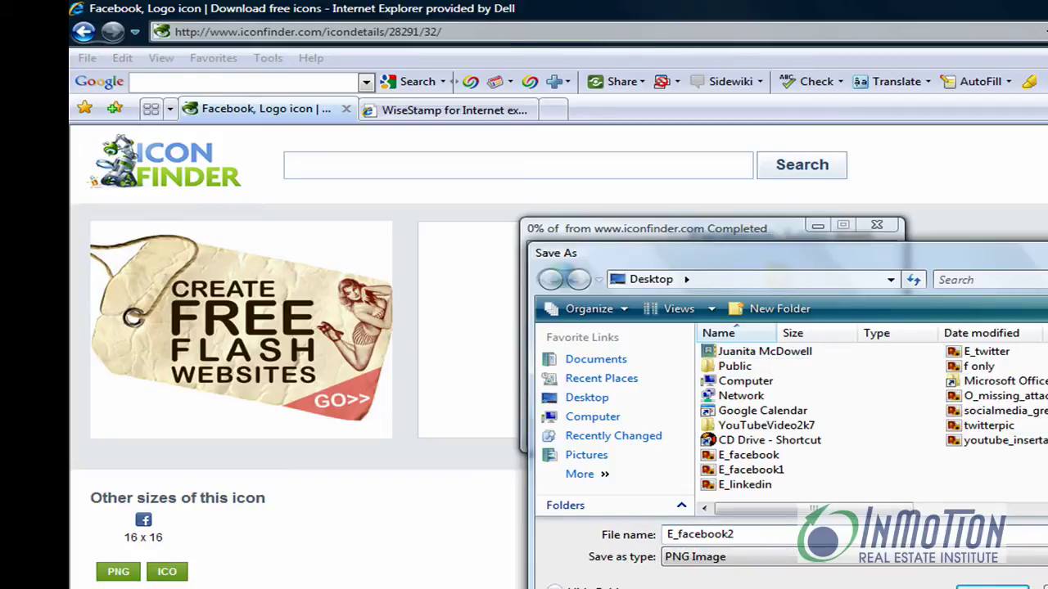
key(Return)
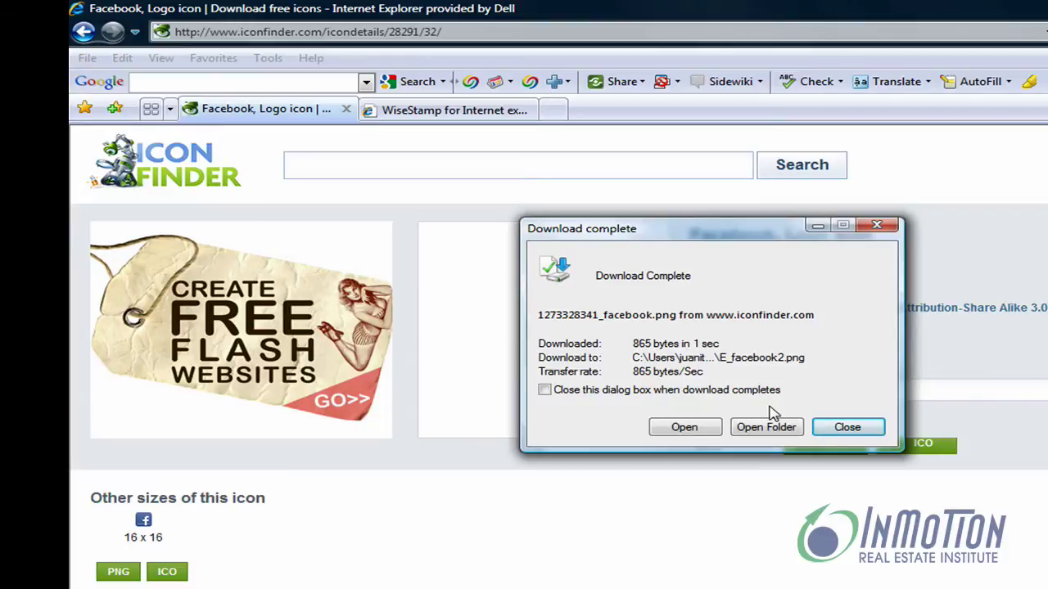
click(847, 436)
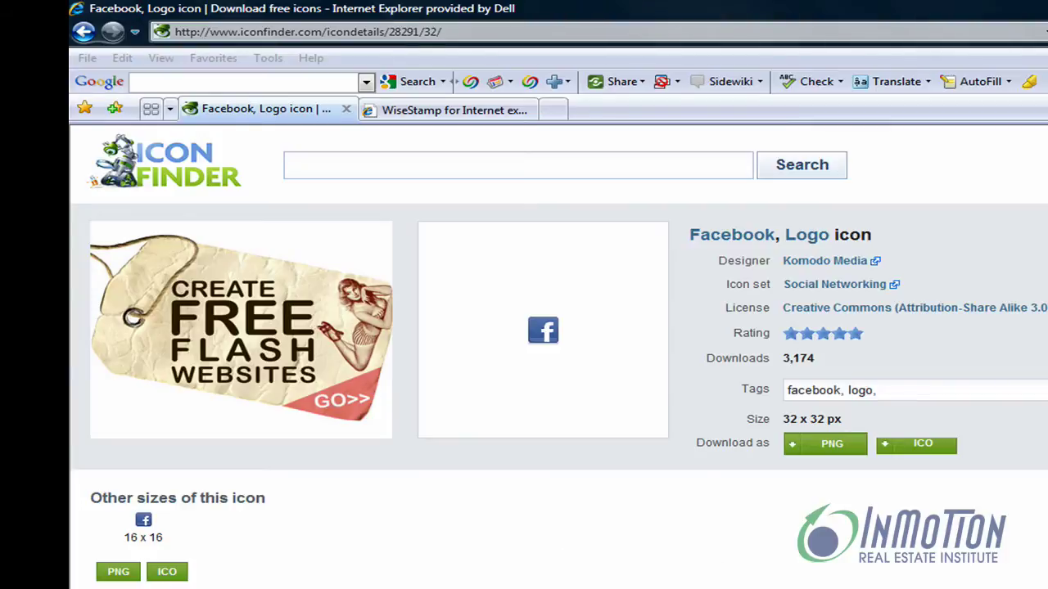
Return to the emailsignature document and place the cursor on the empty line below the first signature.
mouse_move(461, 588)
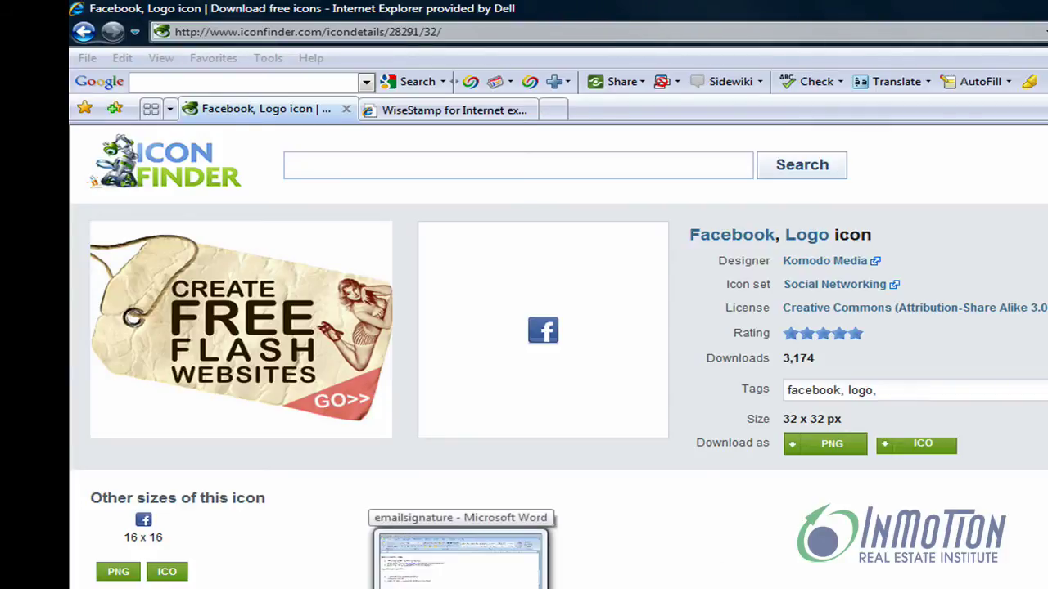
click(461, 560)
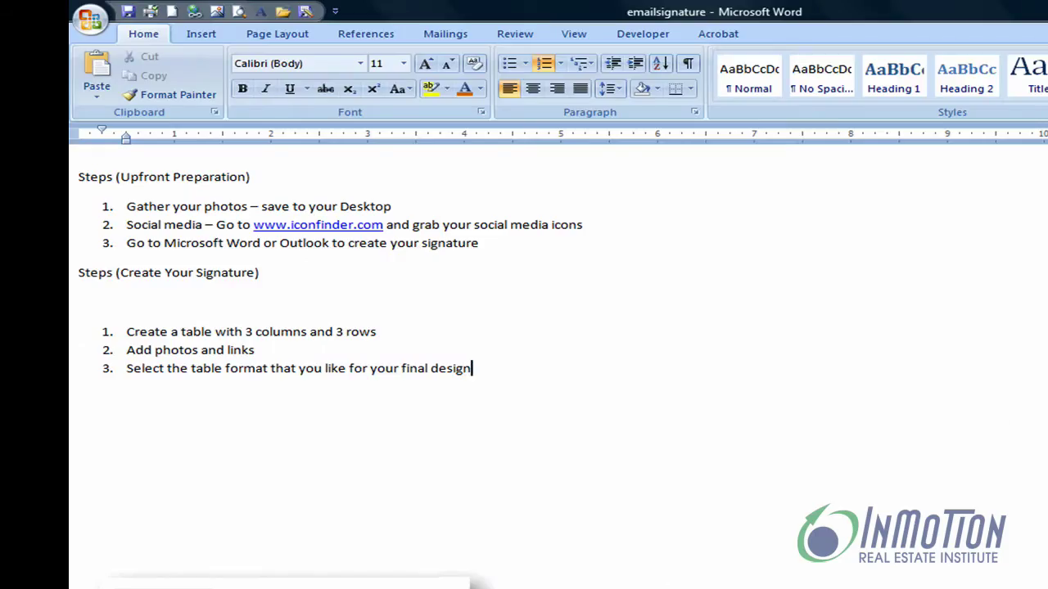
scroll(262, 367, up, 15)
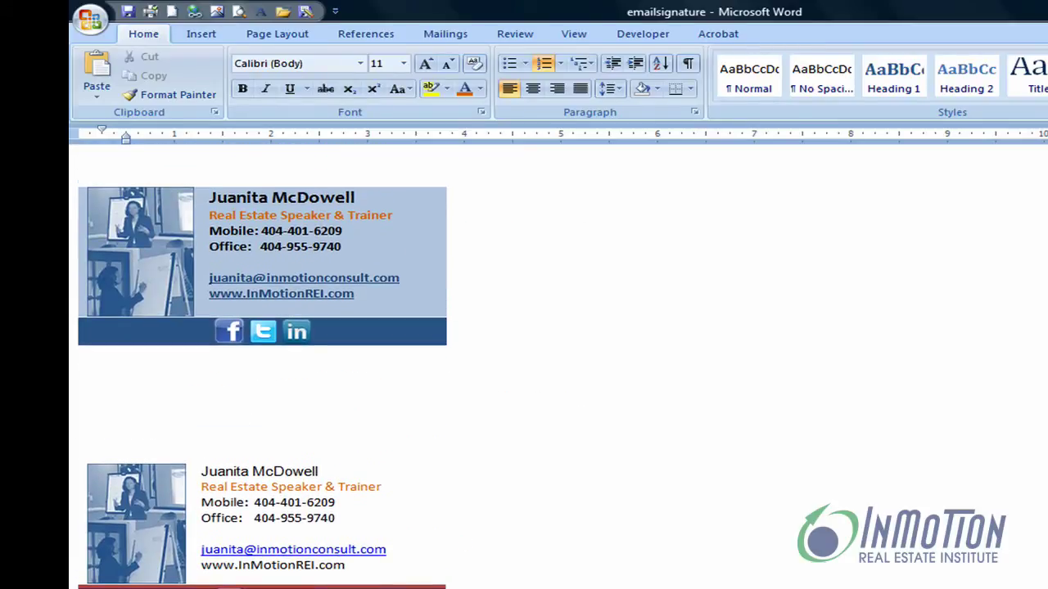
click(384, 379)
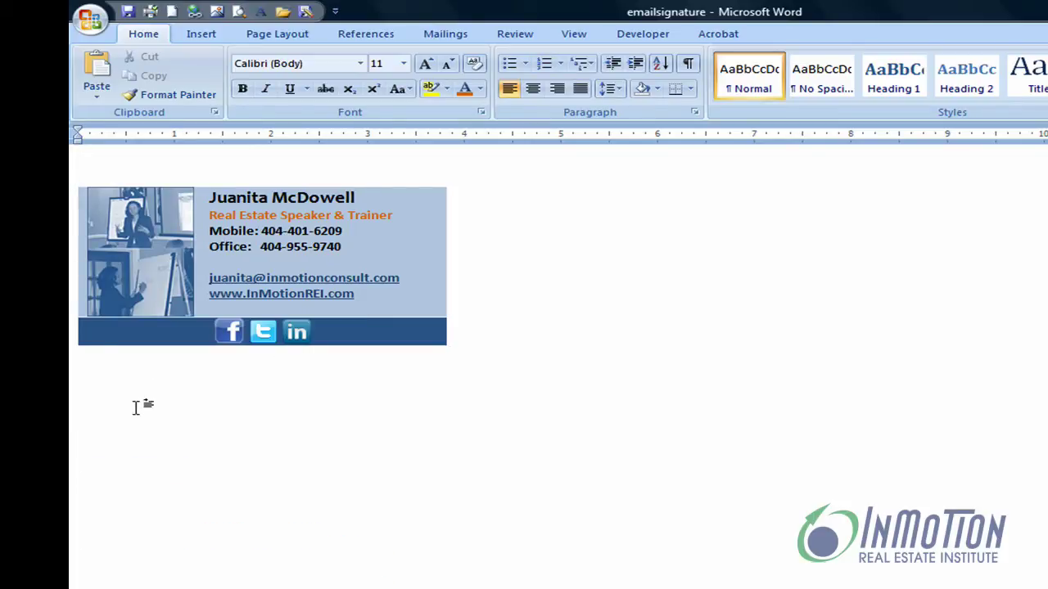
click(196, 39)
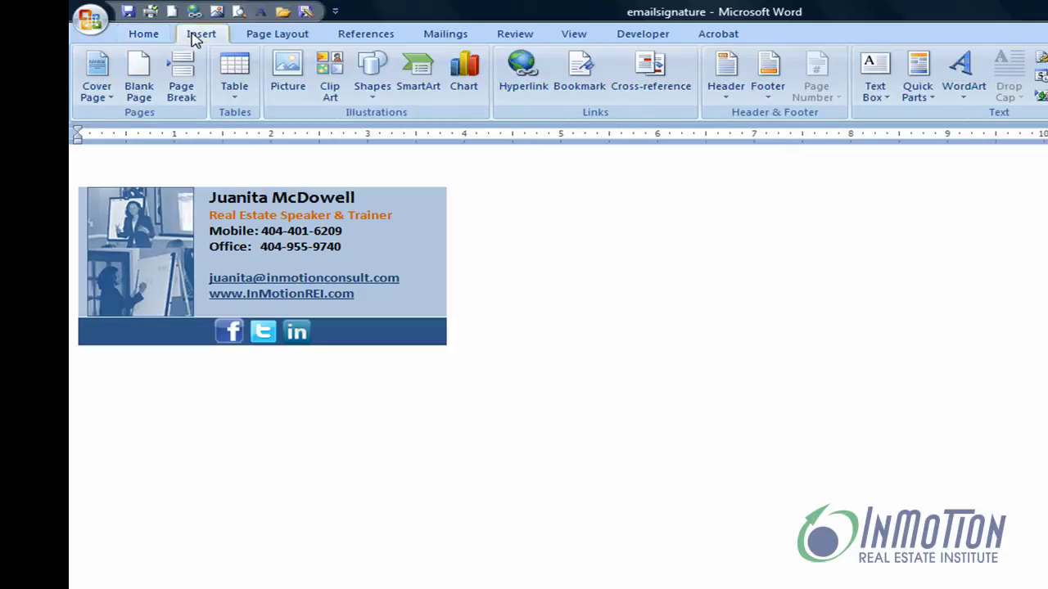
Insert a 3-column, 3-row table and select the top two cells of its first column.
click(234, 80)
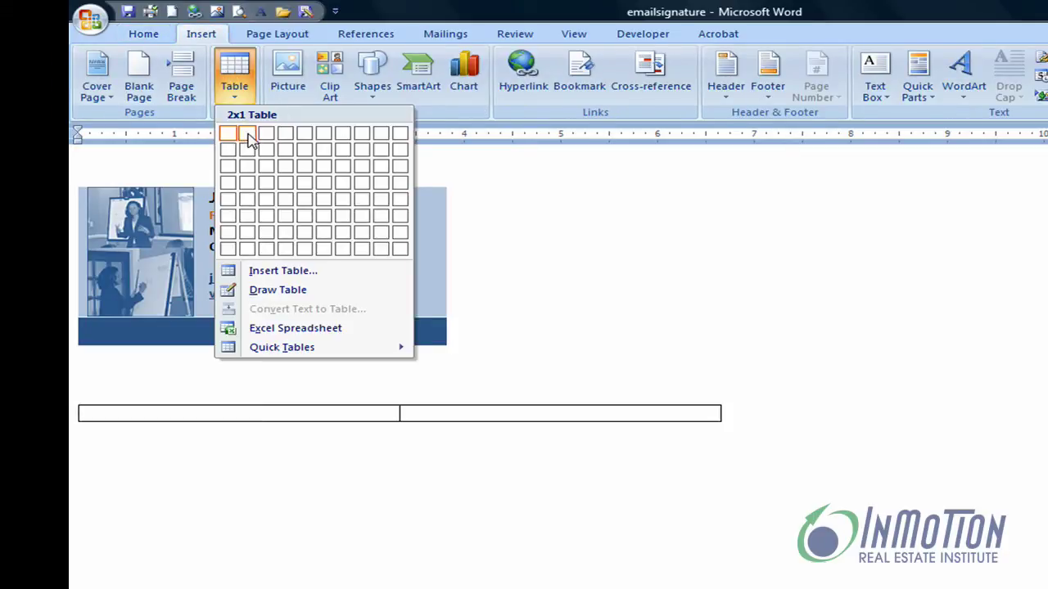
click(269, 166)
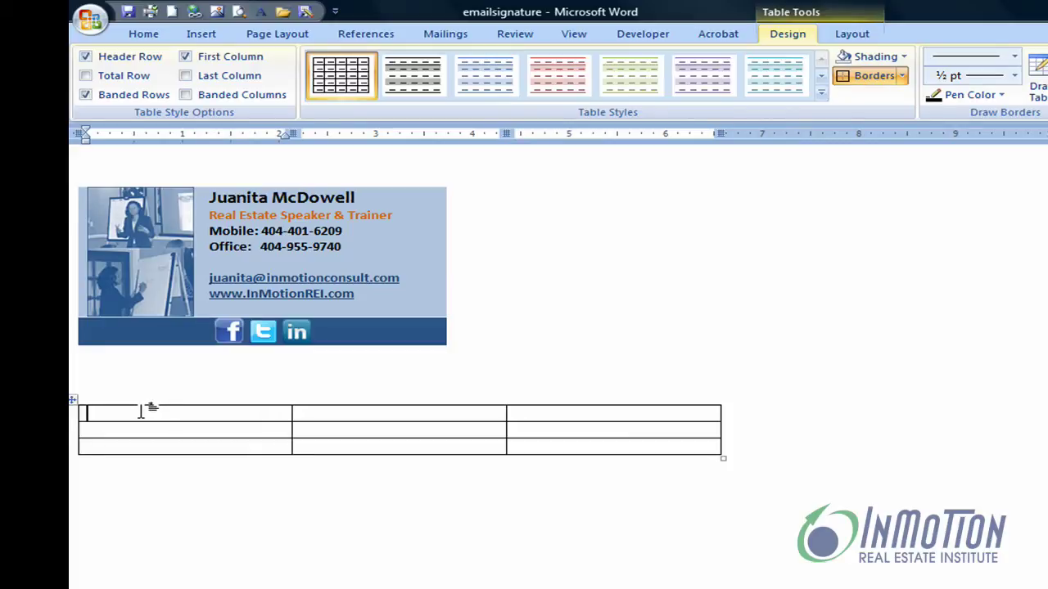
drag(169, 415, 180, 432)
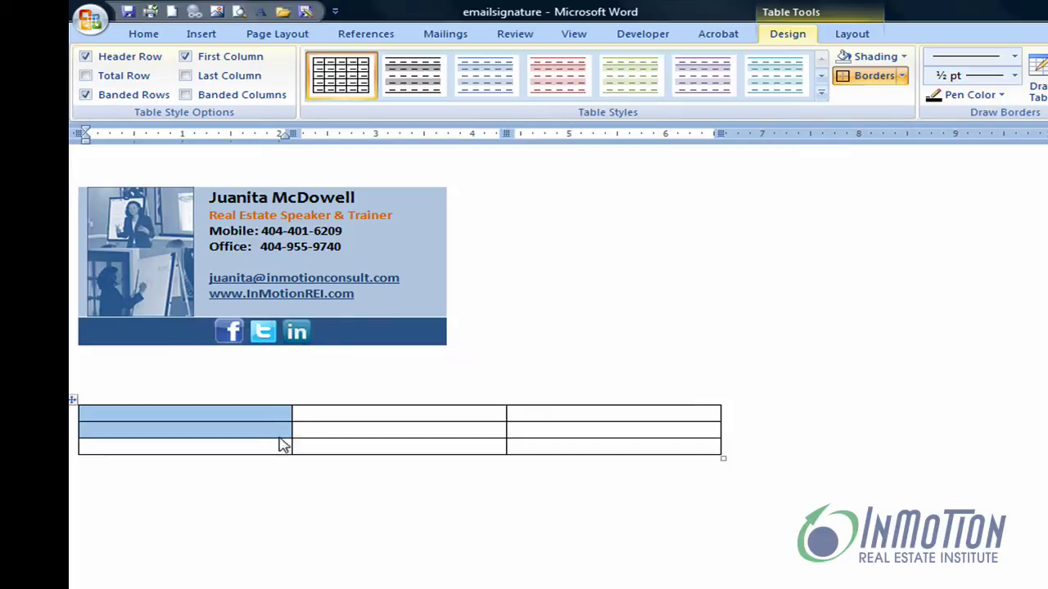
Merge the two top left-column cells into one and the three bottom-row cells into one.
right_click(222, 418)
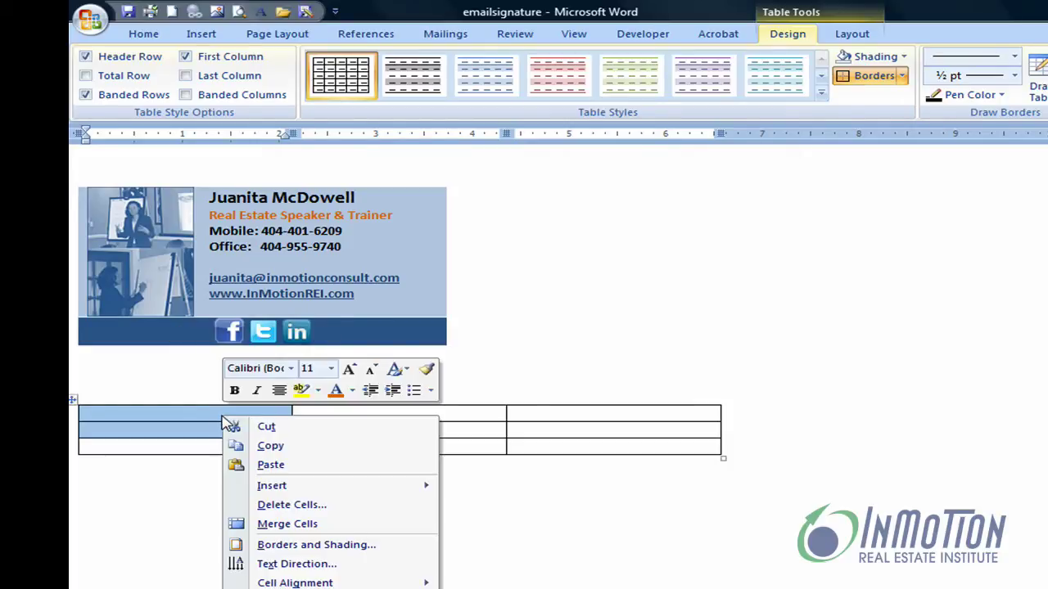
click(303, 523)
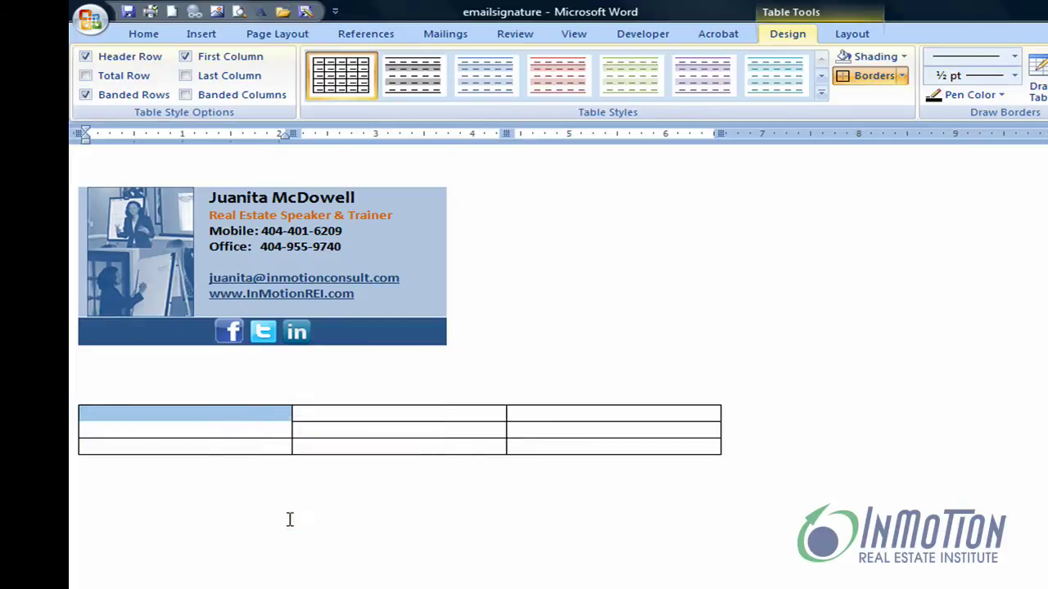
drag(246, 447, 538, 455)
right_click(536, 453)
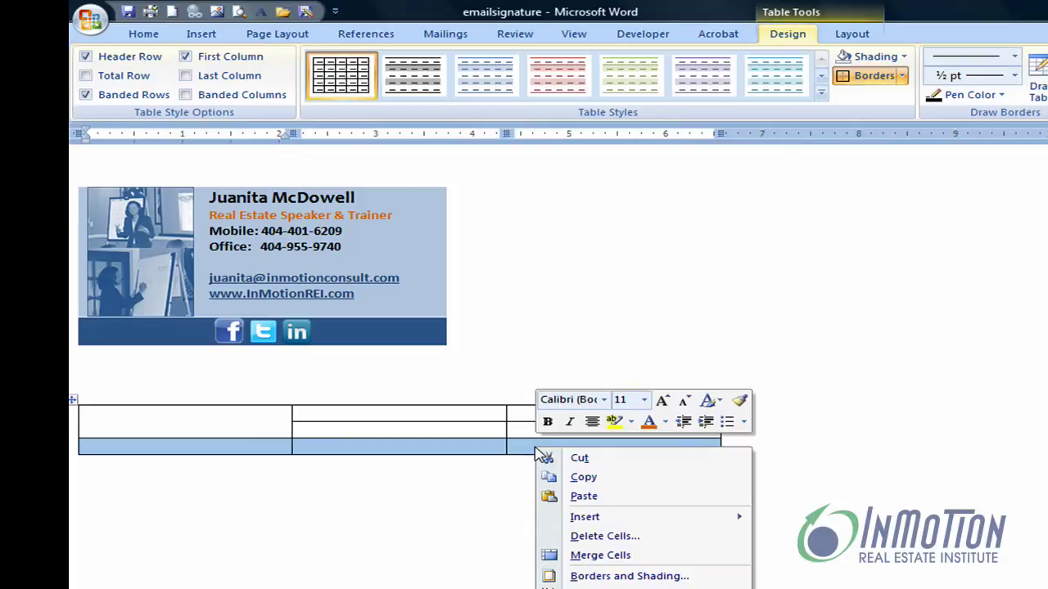
click(597, 556)
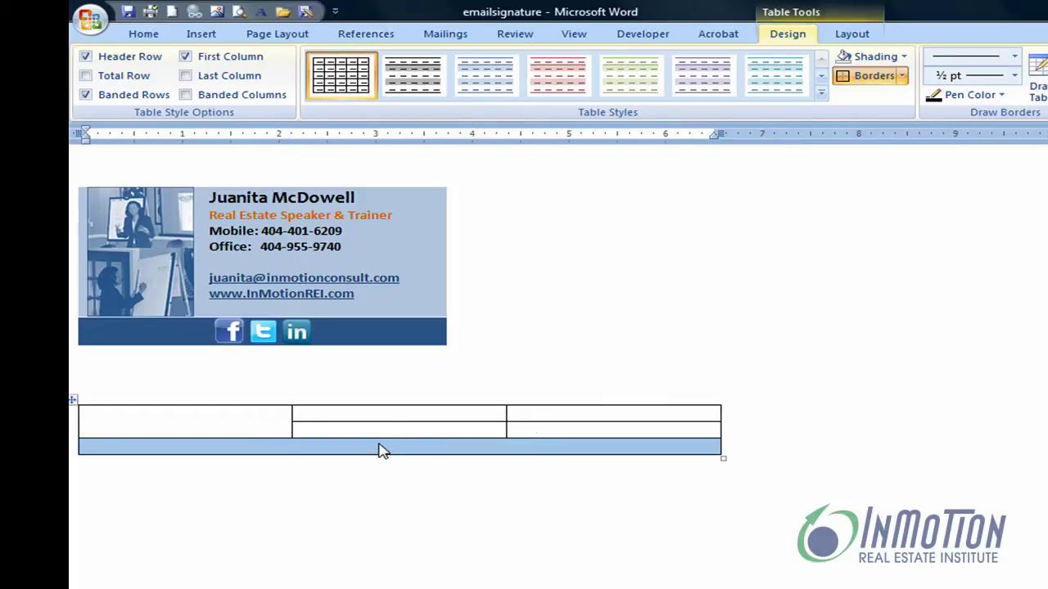
click(185, 418)
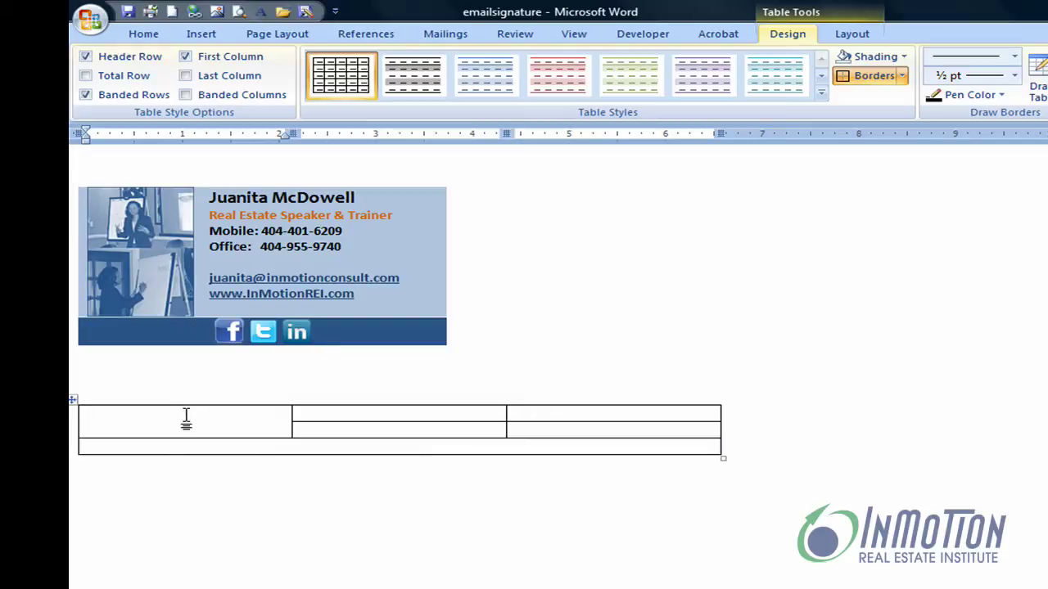
click(203, 34)
Insert the jm_combo2 photo into the merged left cell and recolour it with a light blue variation.
click(288, 78)
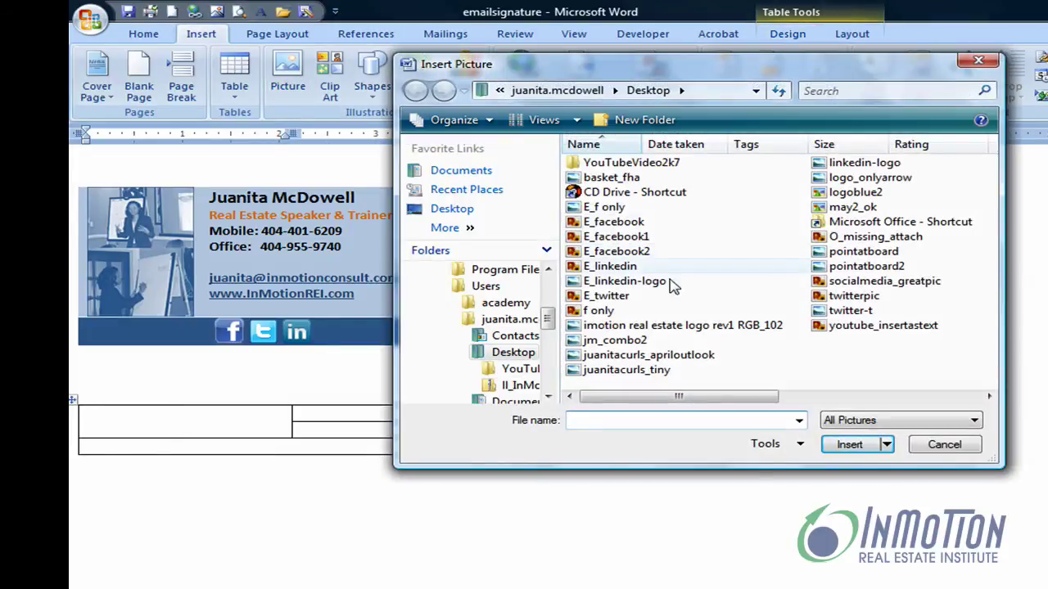
click(637, 341)
click(852, 445)
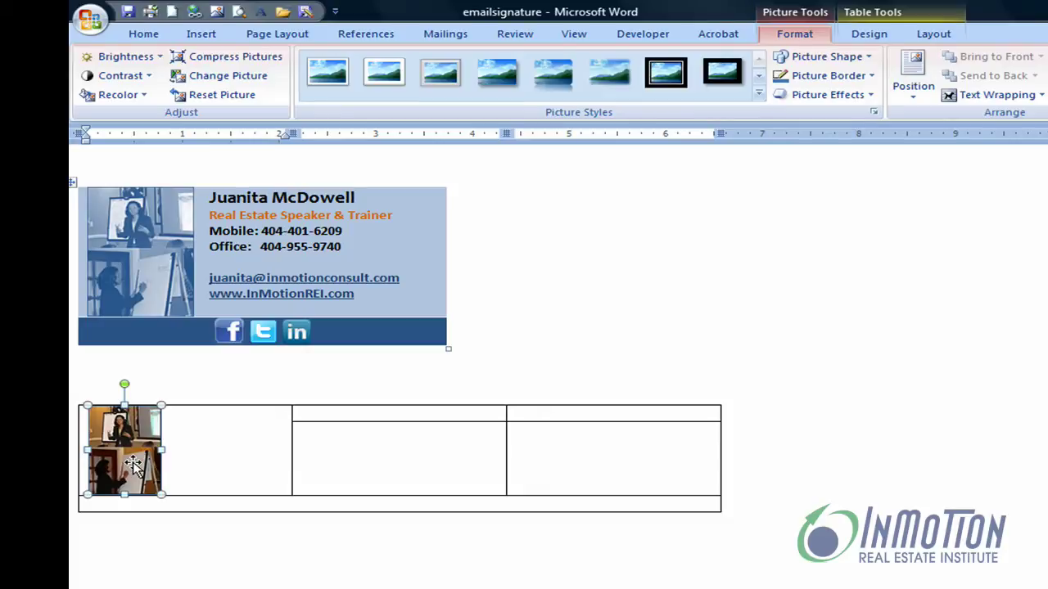
click(146, 97)
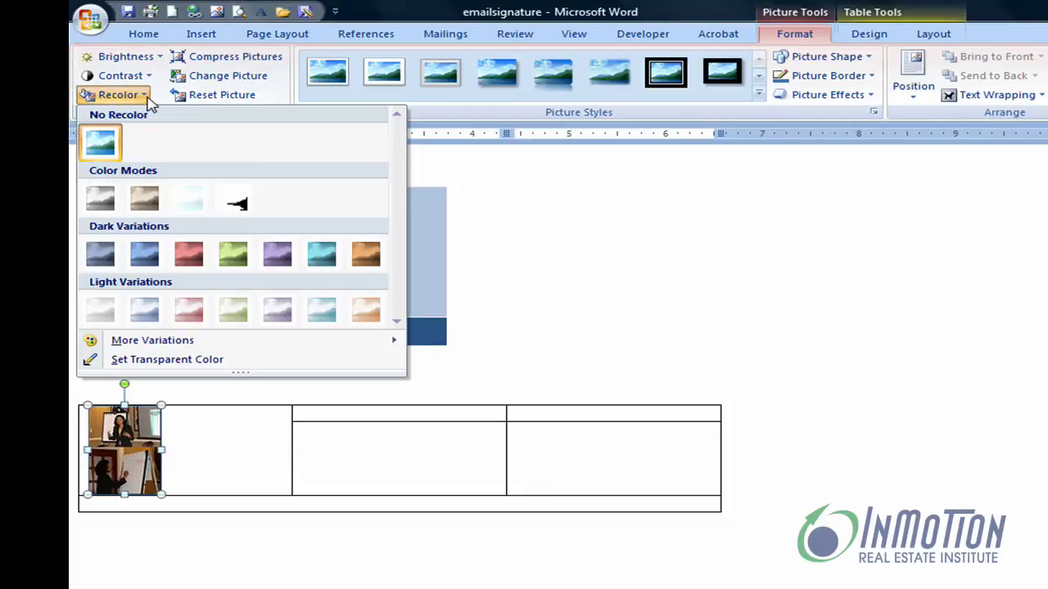
click(144, 309)
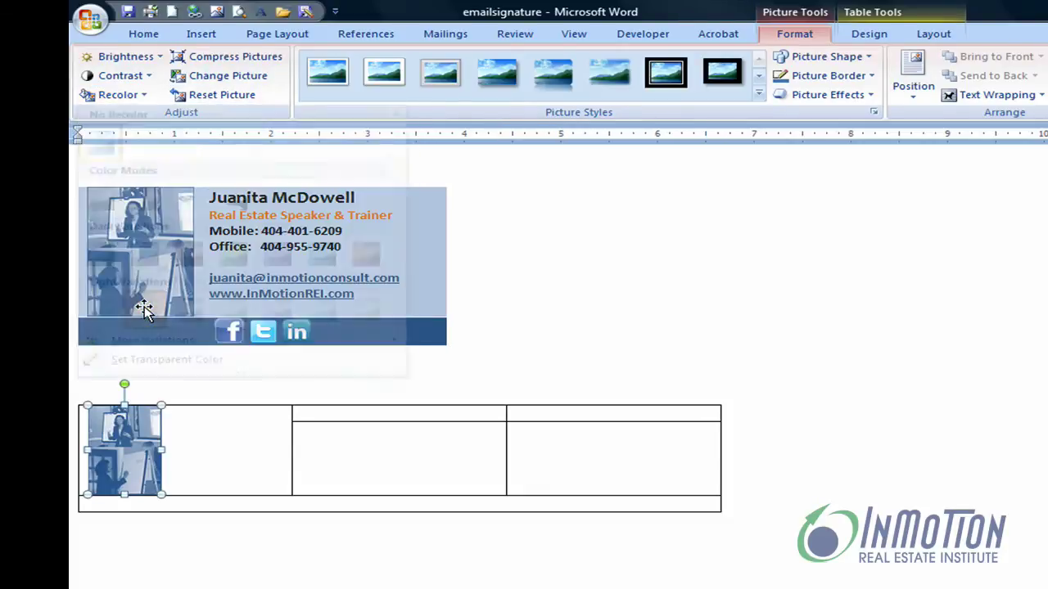
click(317, 506)
Type the placeholder 'tttt' in the bottom row and centre it.
text(tt)
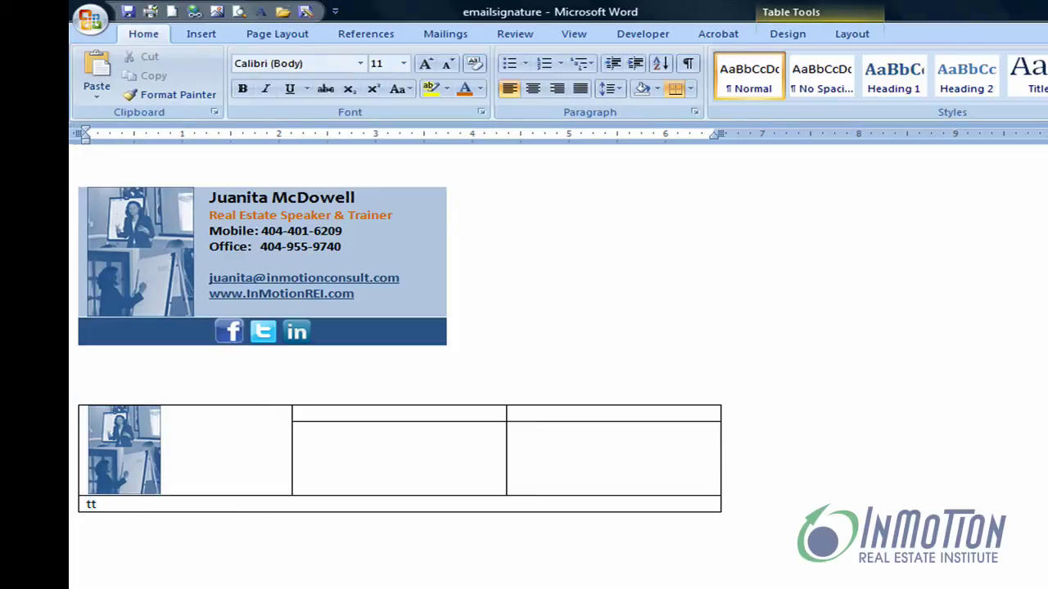
text(tt)
drag(122, 505, 96, 505)
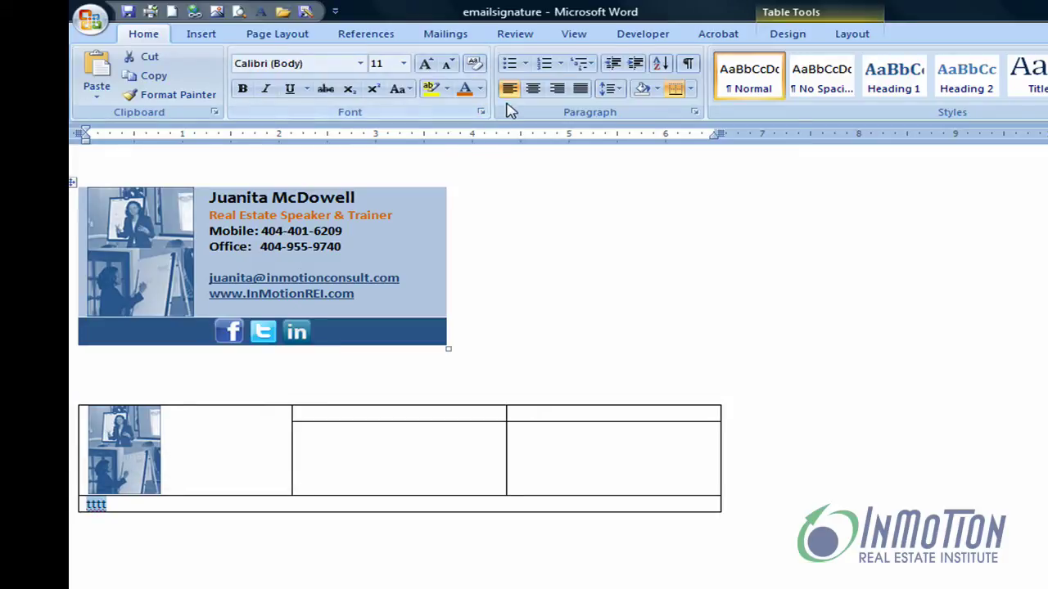
click(531, 90)
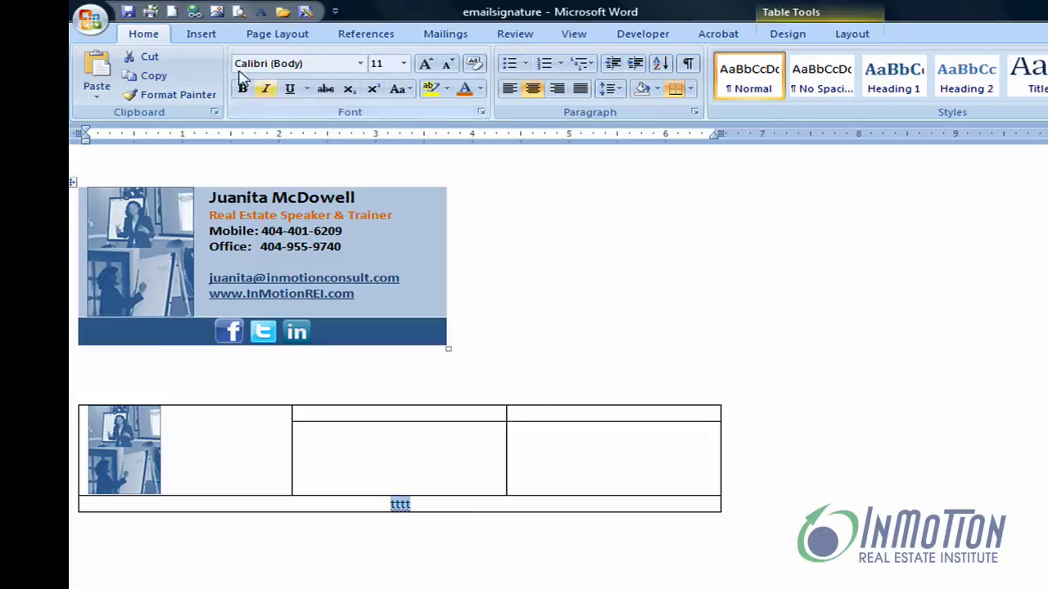
click(204, 41)
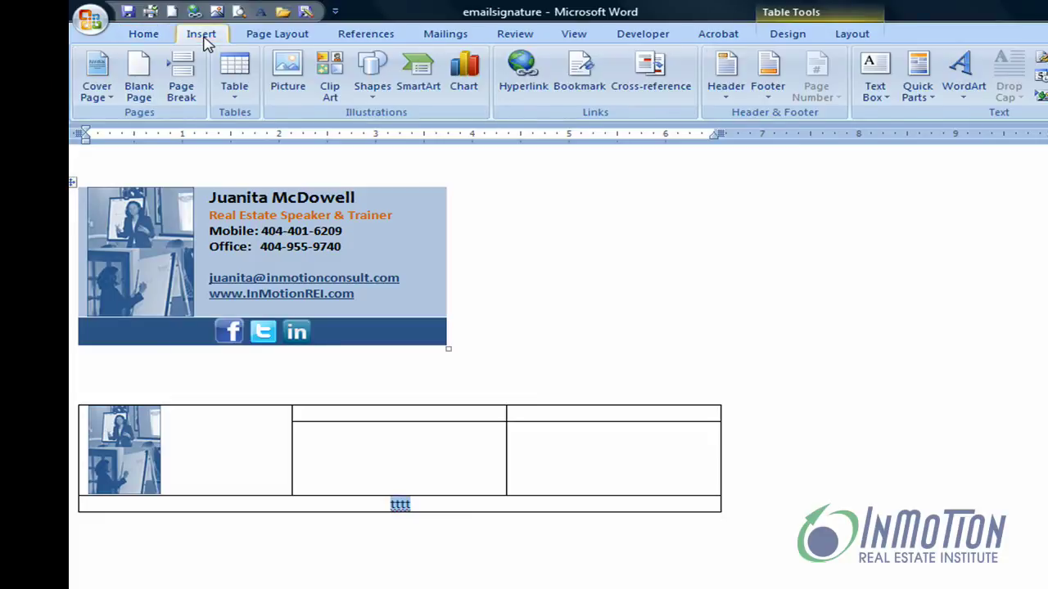
click(288, 75)
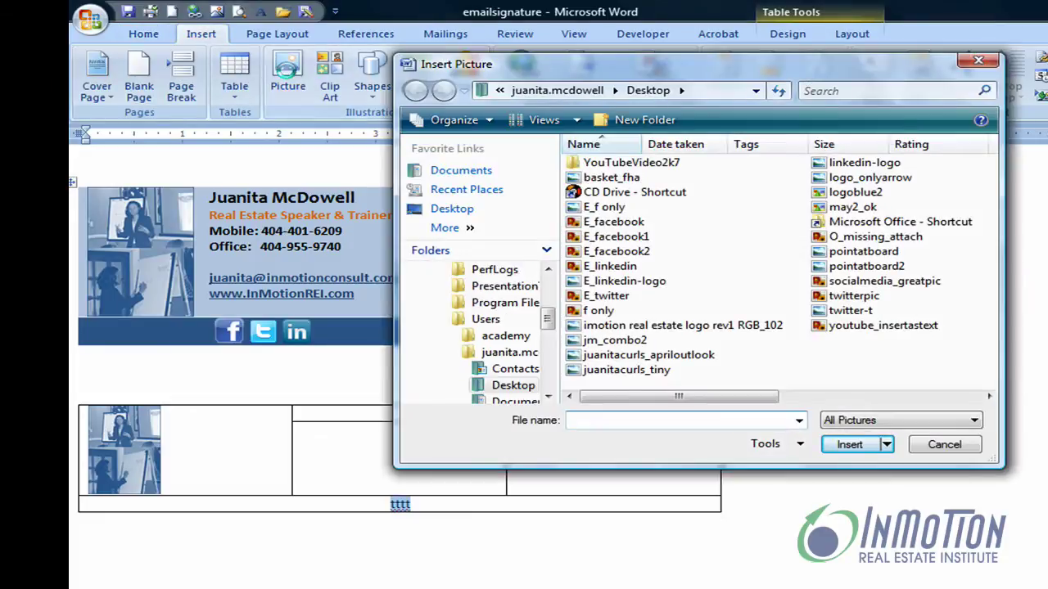
Insert the E_facebook icon into the table's bottom row.
click(636, 226)
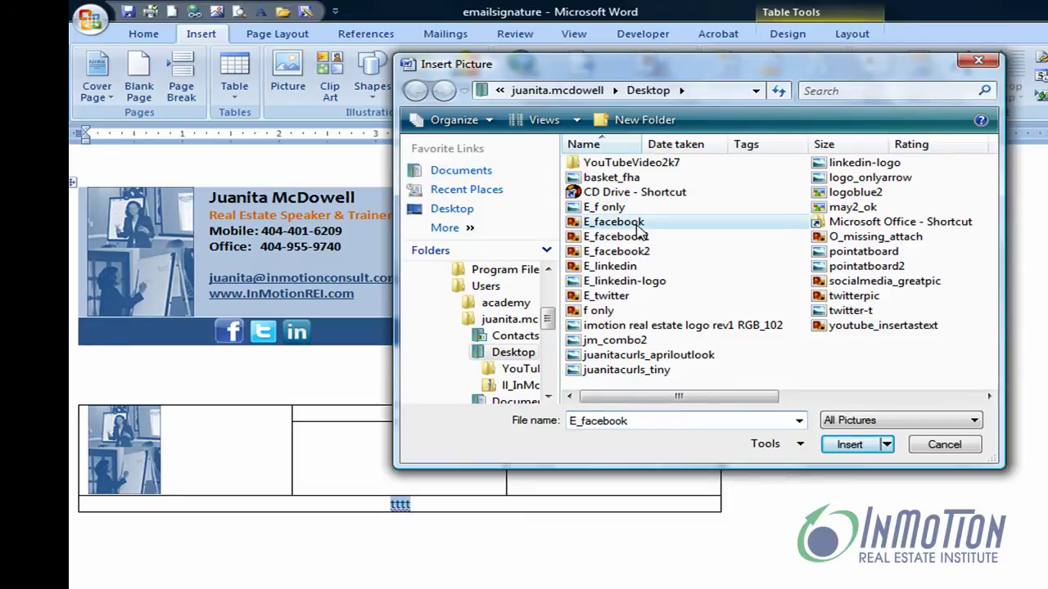
click(851, 446)
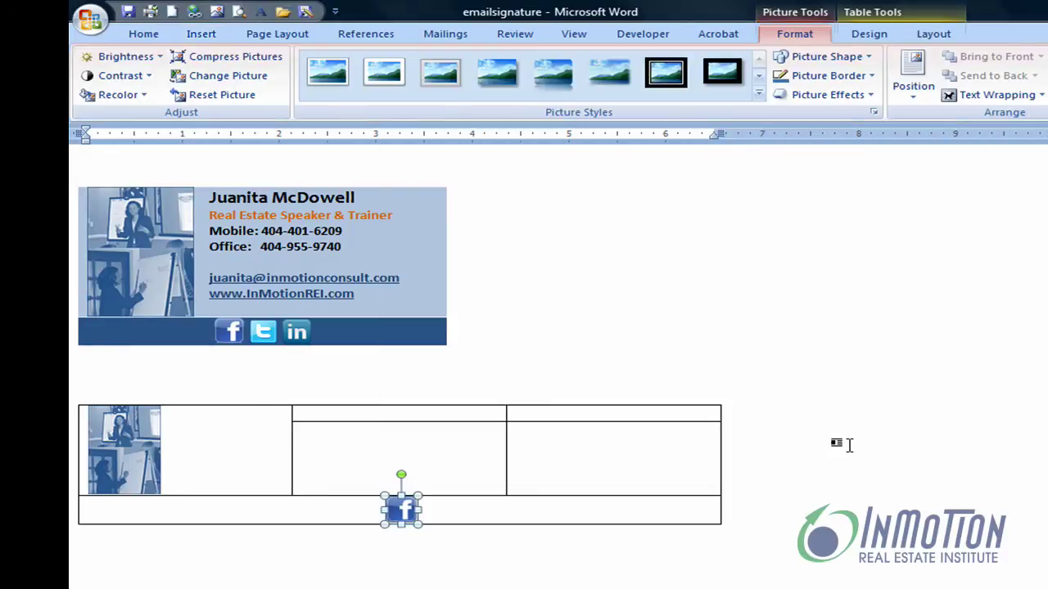
click(446, 514)
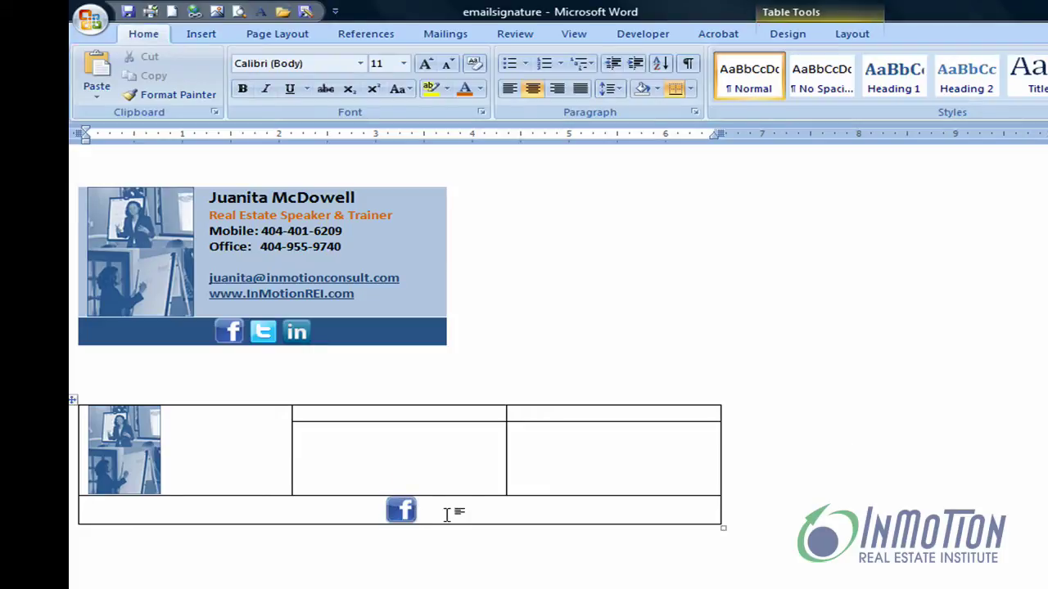
Insert the E_linkedin icon beside the Facebook icon.
click(204, 37)
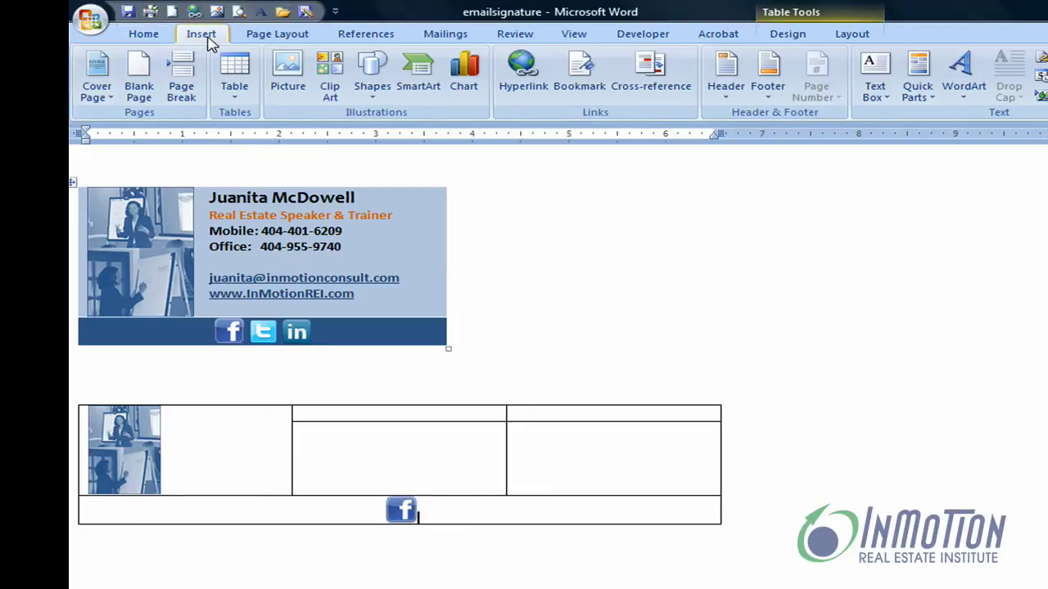
click(288, 76)
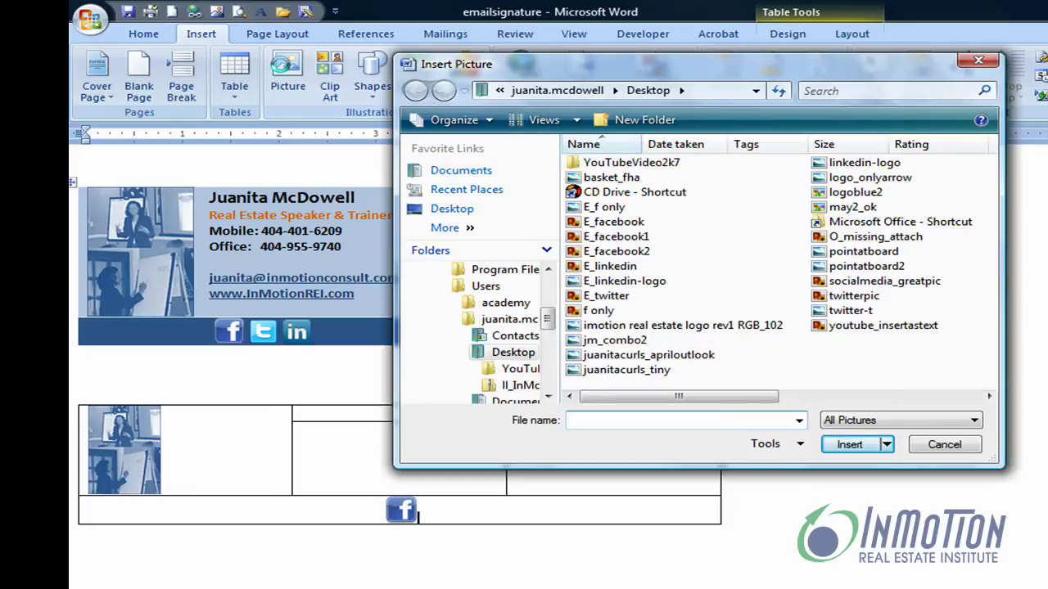
click(635, 267)
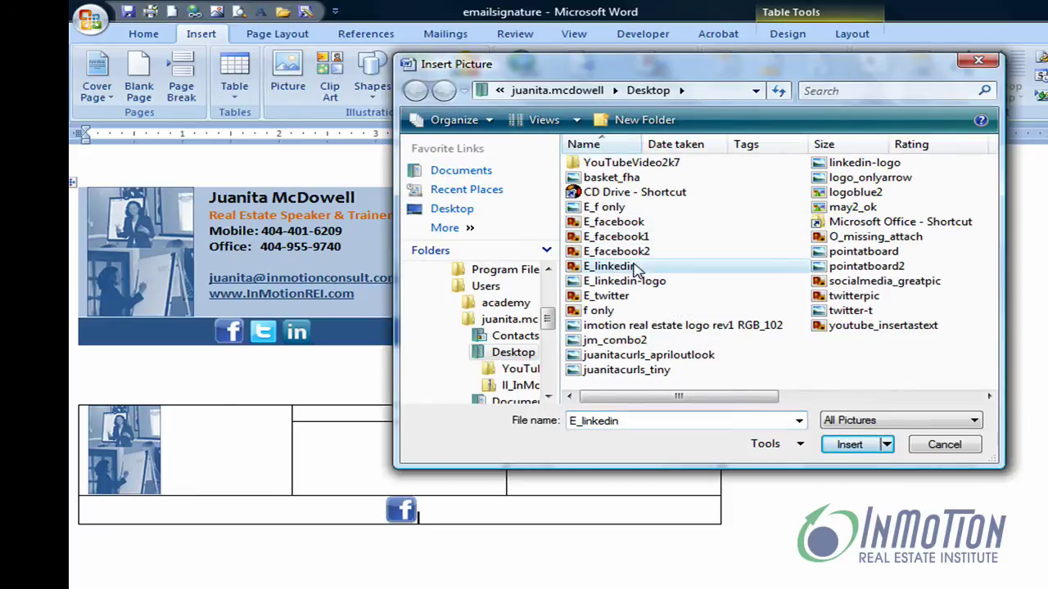
click(850, 445)
click(468, 525)
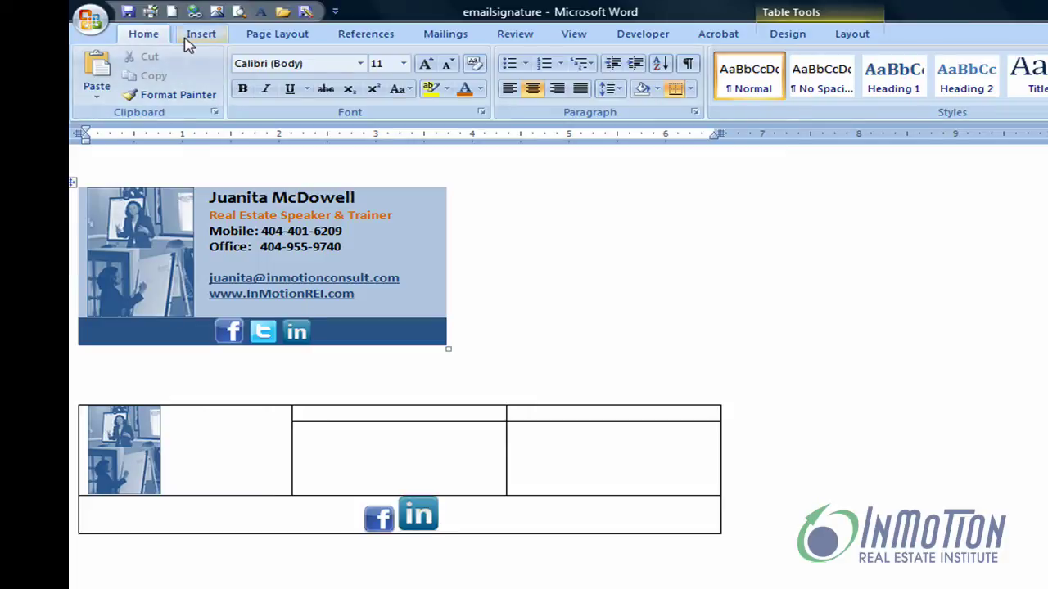
Add the E_twitter icon and resize the oversized LinkedIn icon to match the others.
click(197, 37)
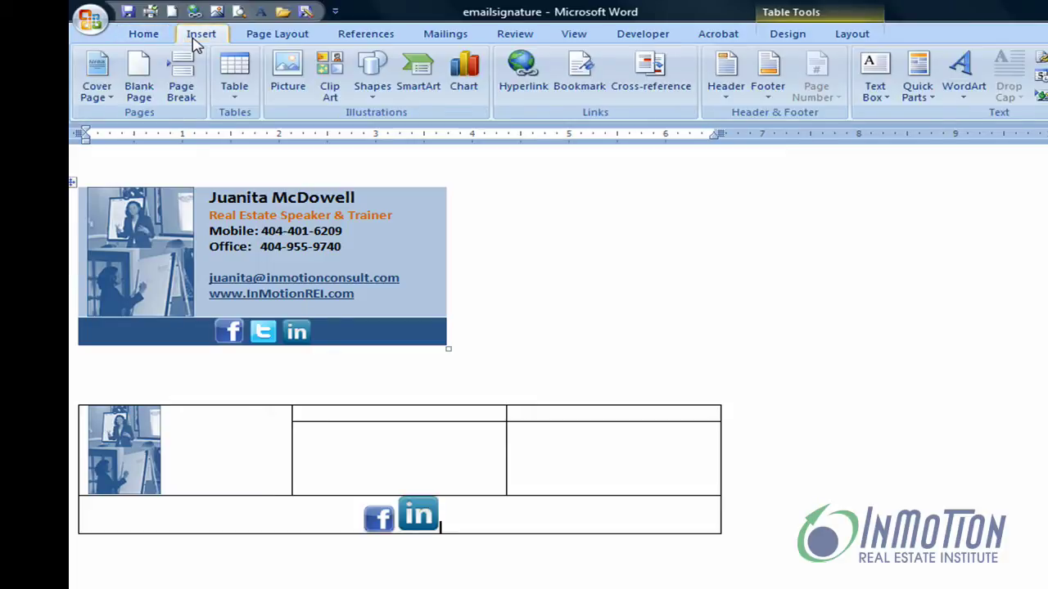
click(281, 82)
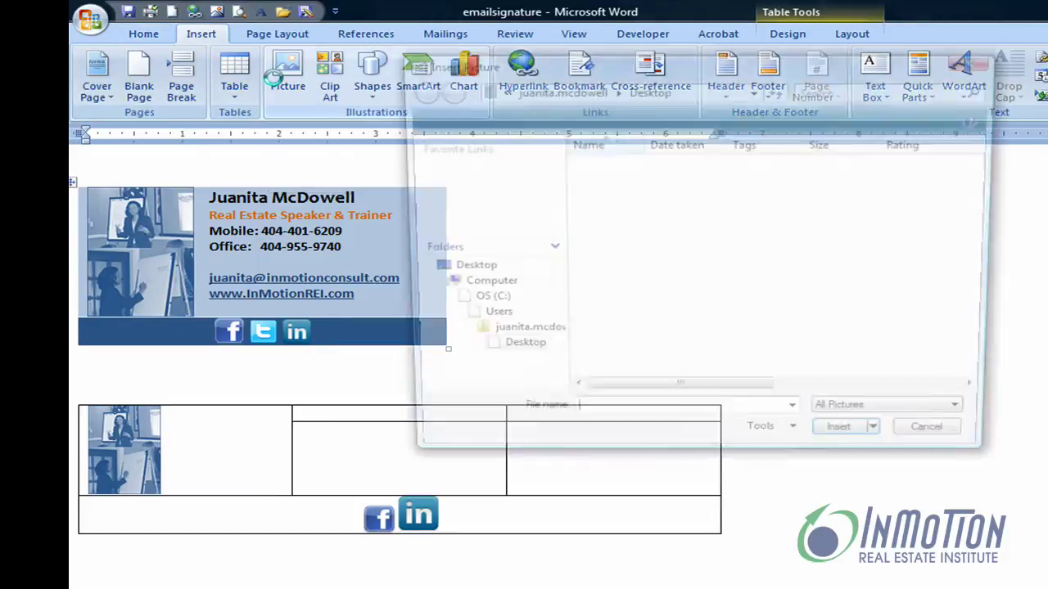
click(606, 295)
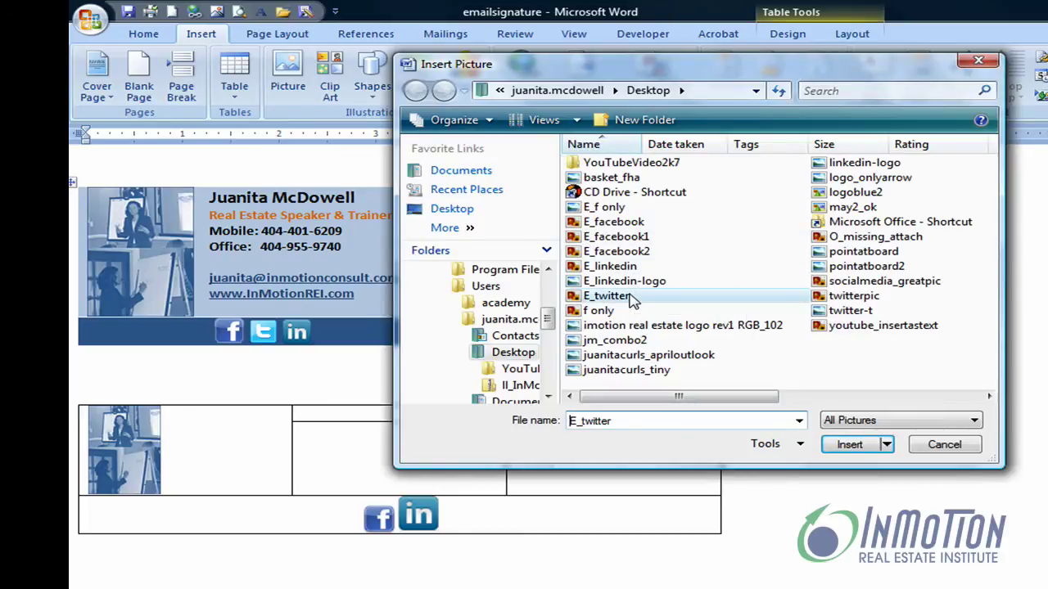
click(843, 446)
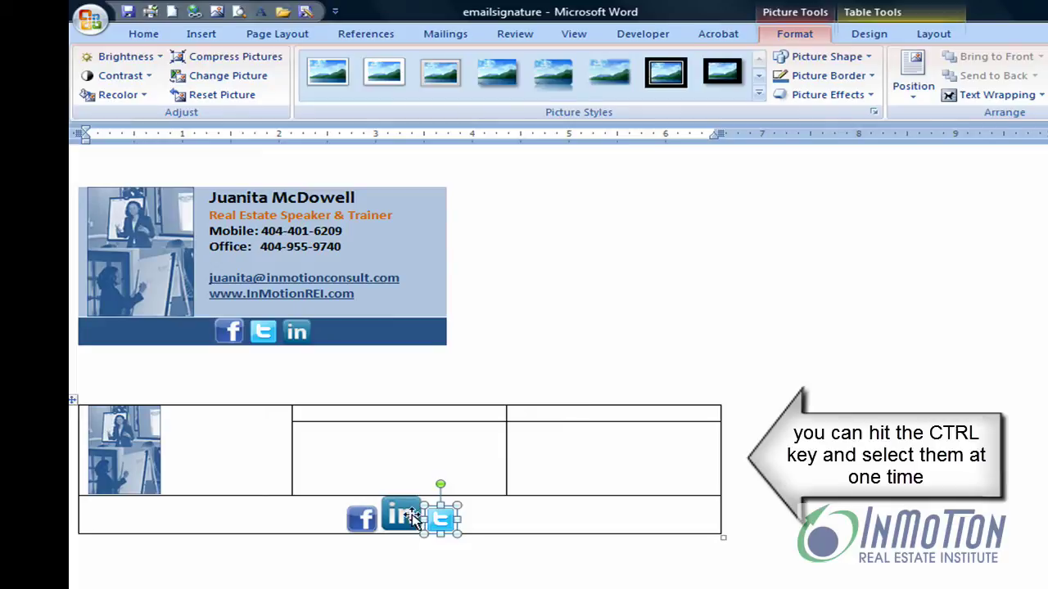
click(400, 515)
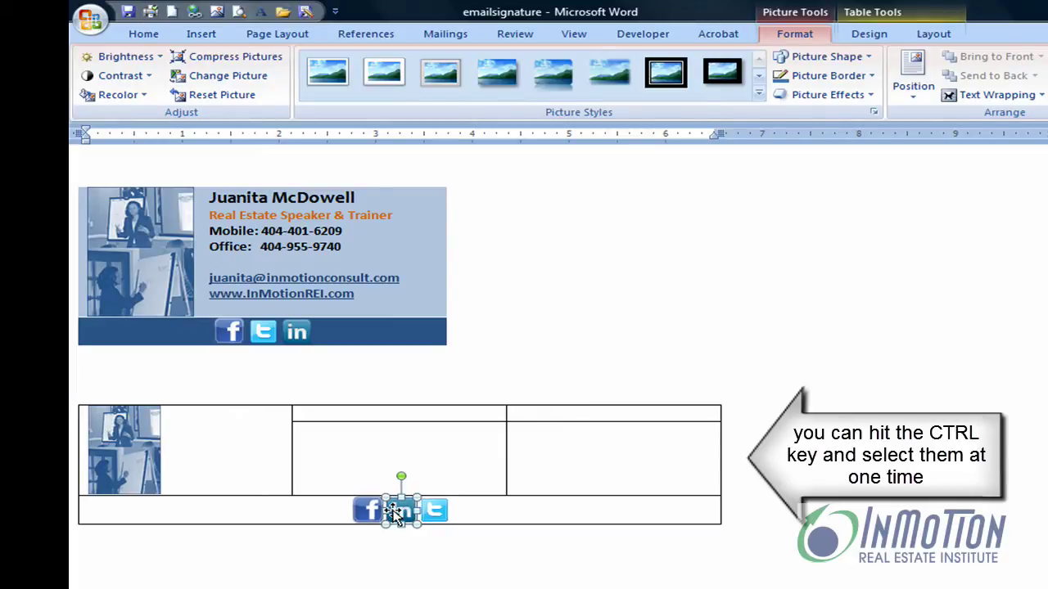
click(489, 511)
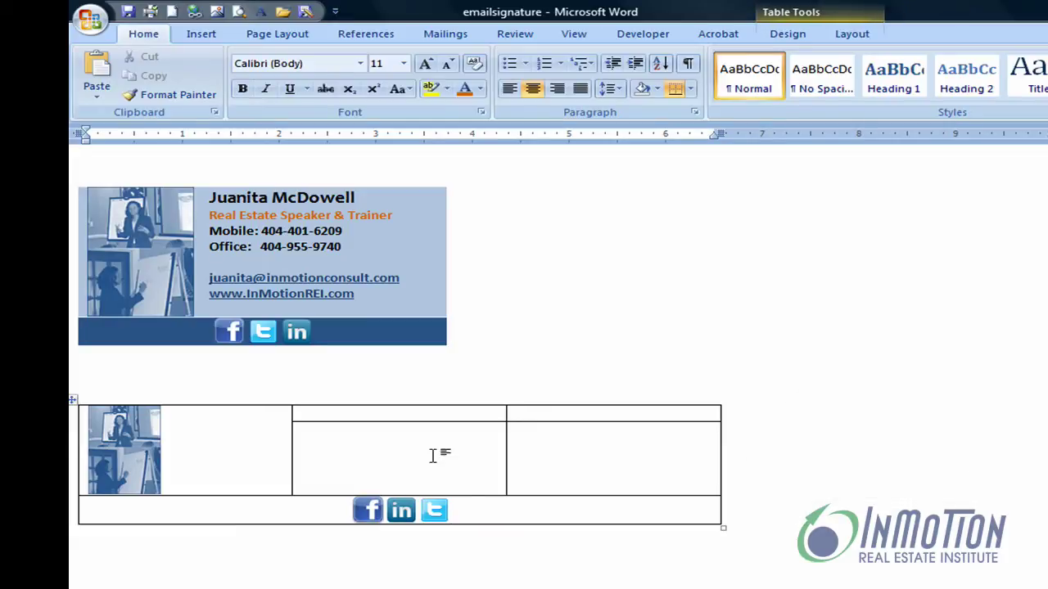
Merge the top cells of the middle and right columns into one cell.
drag(405, 412, 538, 439)
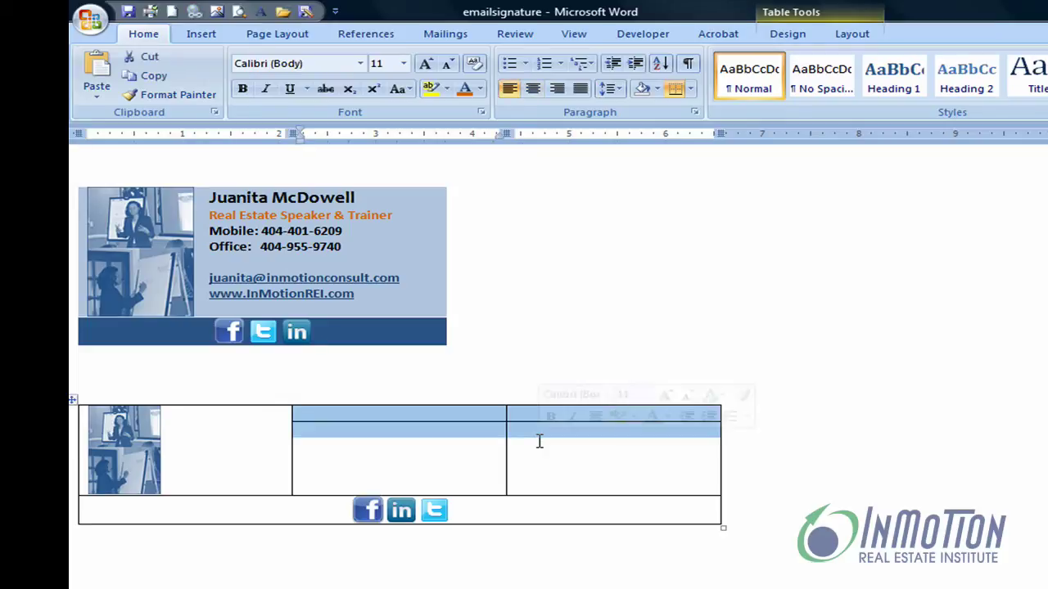
right_click(472, 423)
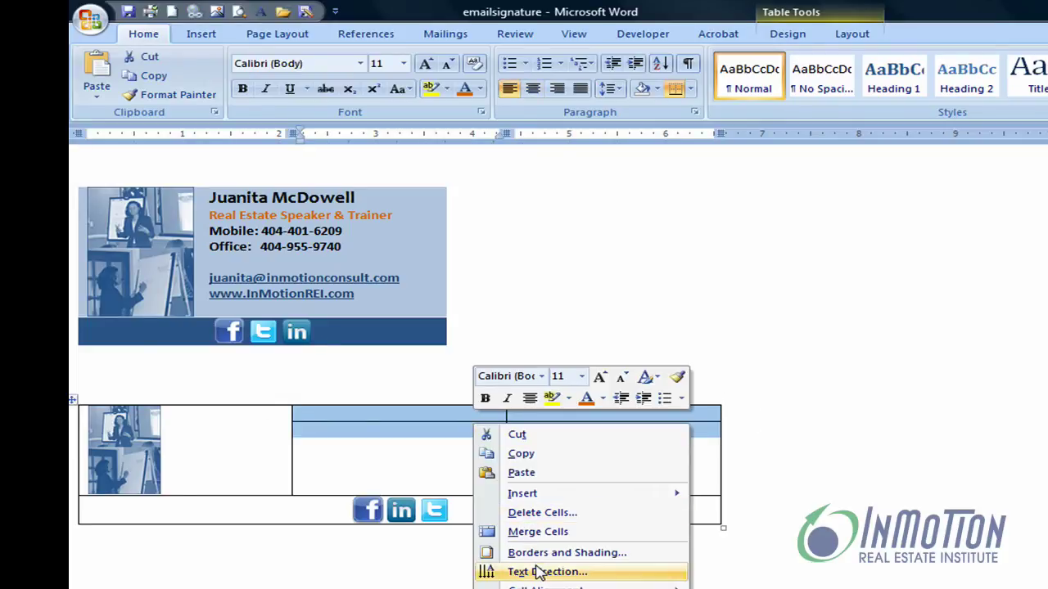
mouse_move(545, 586)
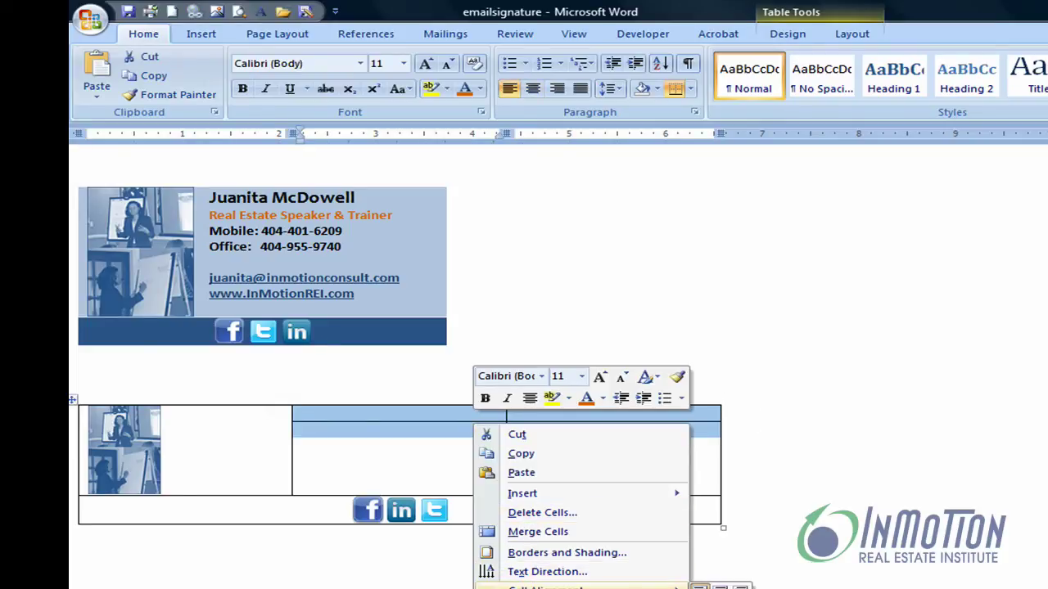
click(531, 534)
click(405, 421)
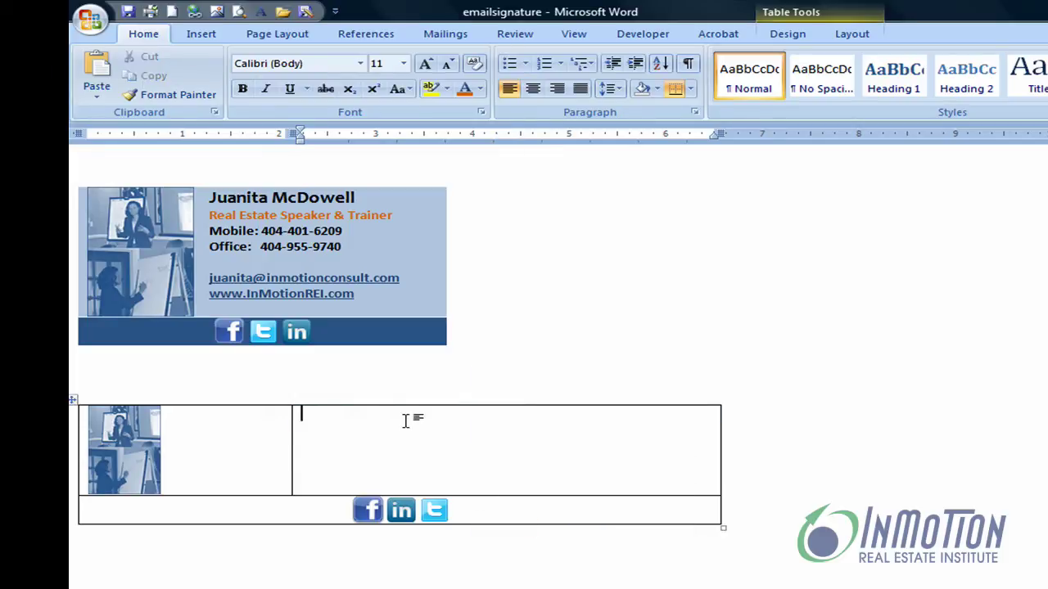
Copy the name and contact details from the first signature into the merged cell, then narrow the table.
mouse_move(210, 197)
mouse_down()
mouse_move(343, 236)
mouse_move(385, 301)
mouse_up()
key(ctrl+c)
click(331, 417)
key(ctrl+v)
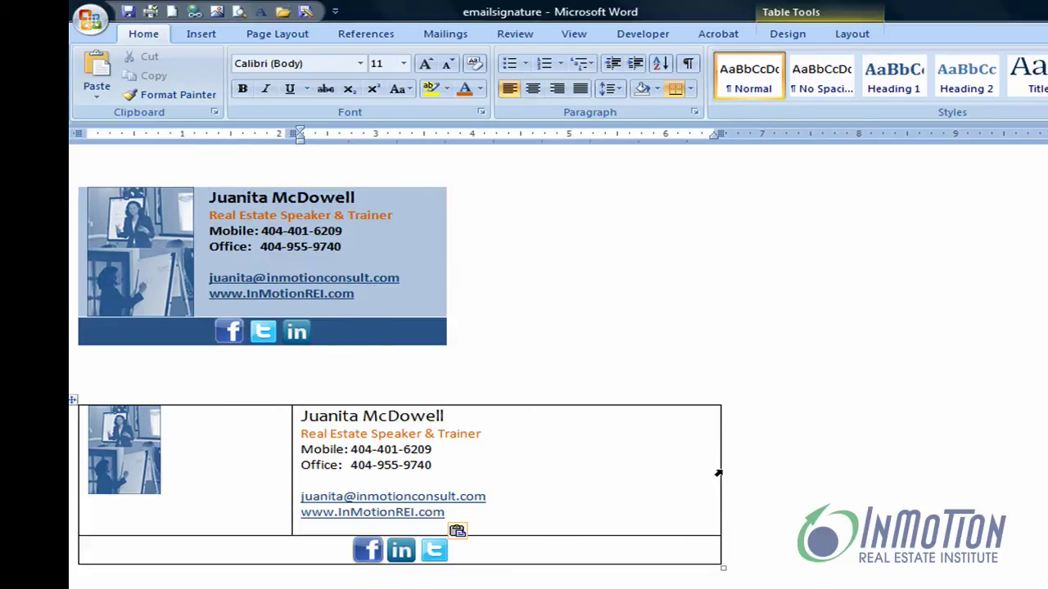
drag(720, 459, 494, 454)
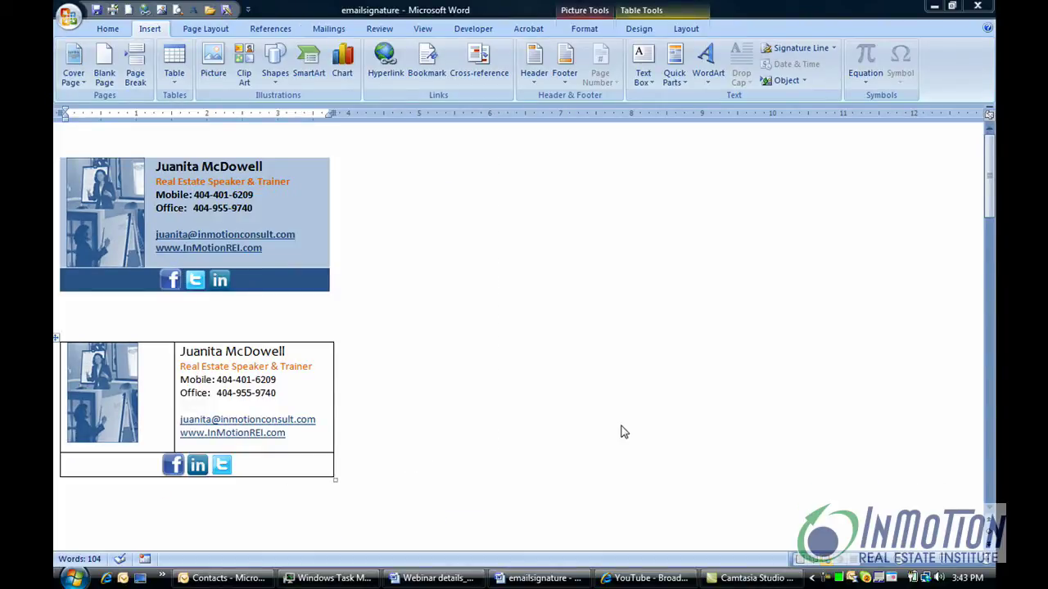
click(169, 467)
click(169, 465)
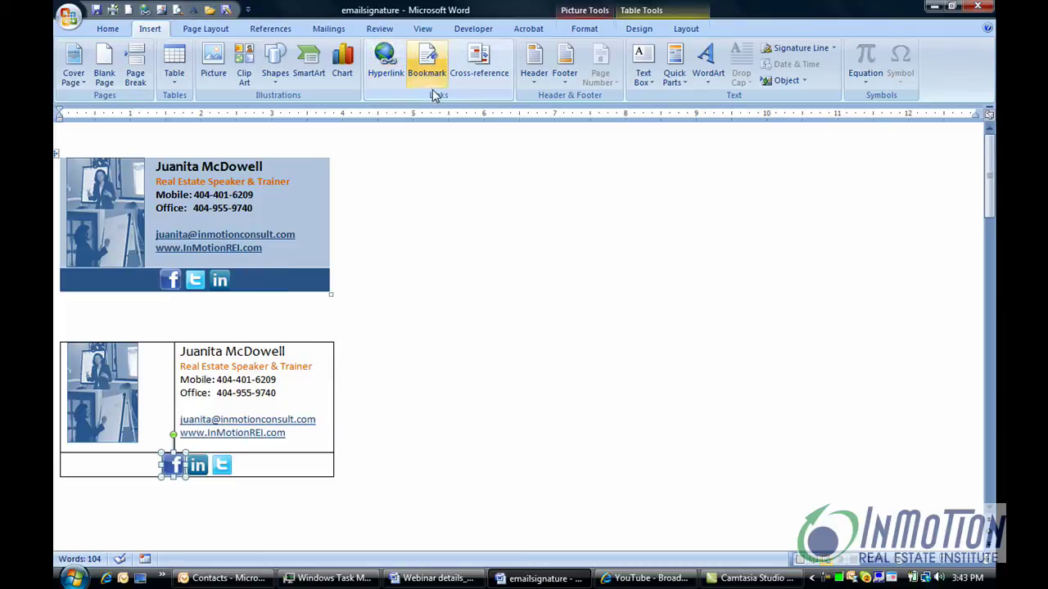
click(386, 64)
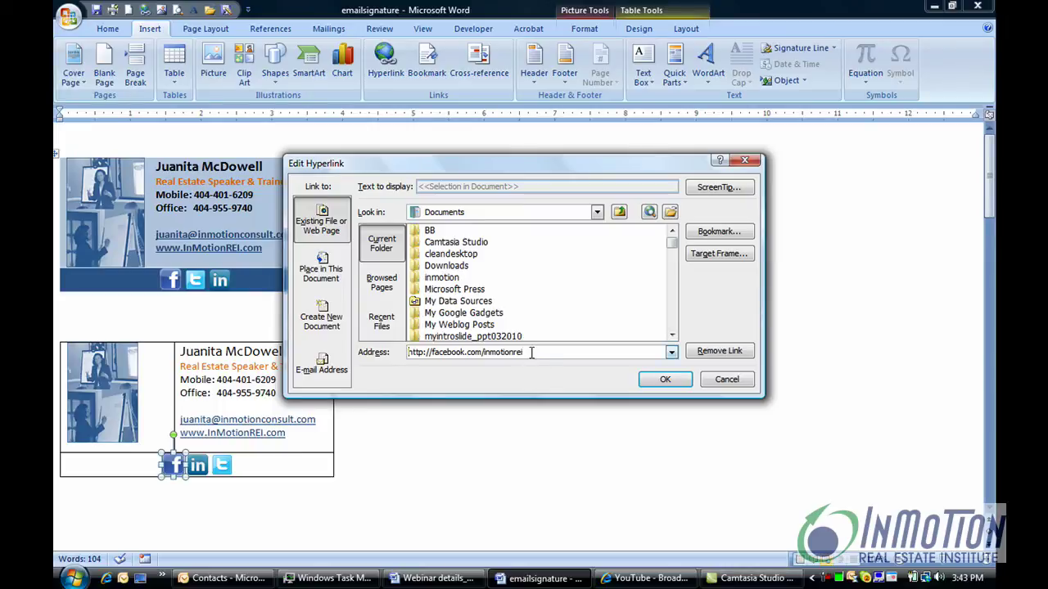
drag(526, 352, 411, 350)
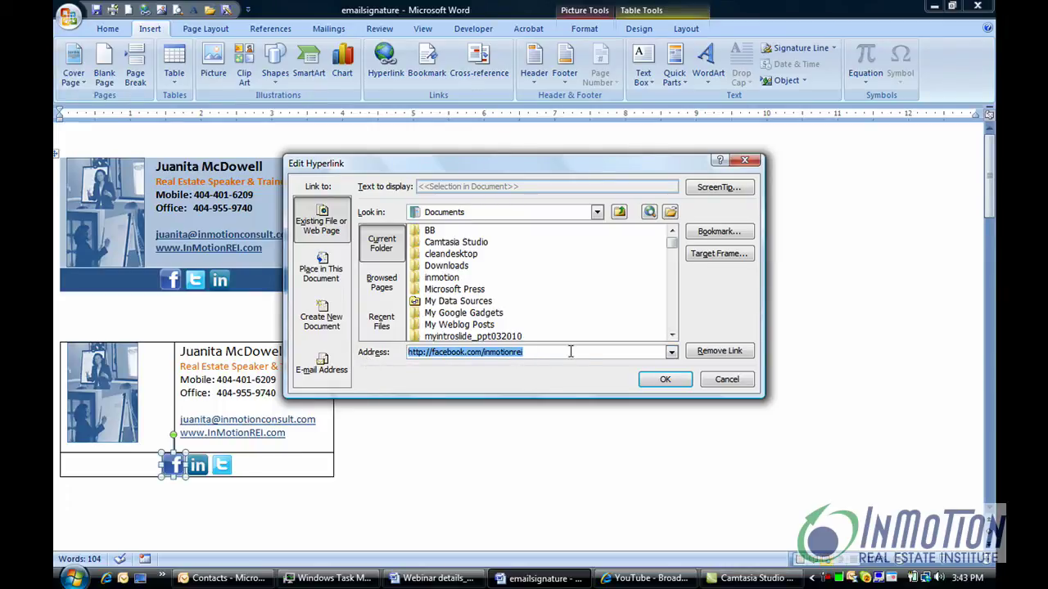
click(668, 382)
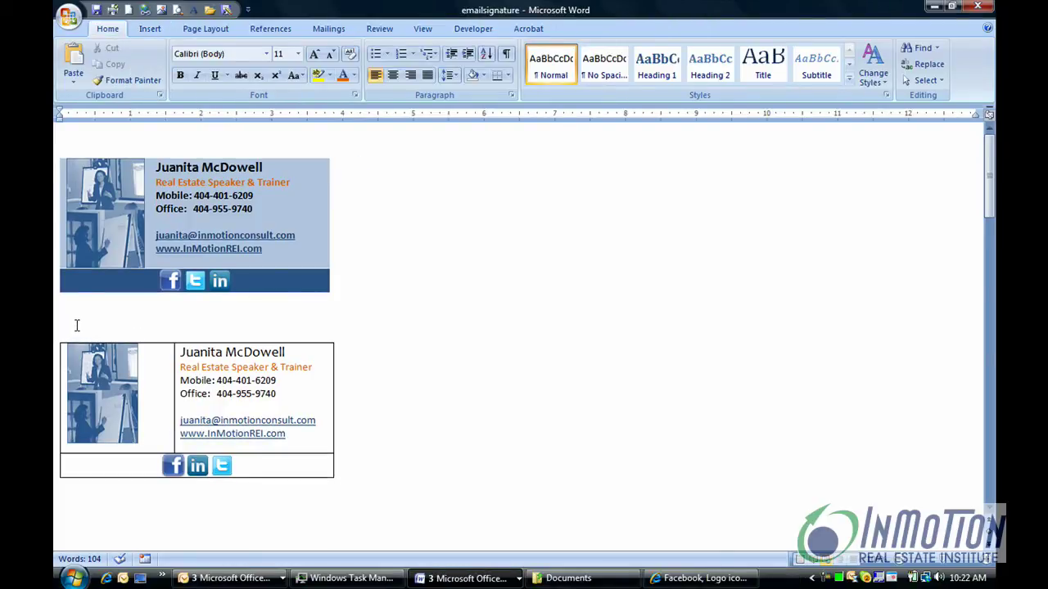
Apply a light red built-in table style to the second signature table, then copy the table.
mouse_move(76, 325)
mouse_down()
mouse_move(365, 405)
mouse_move(365, 482)
mouse_up()
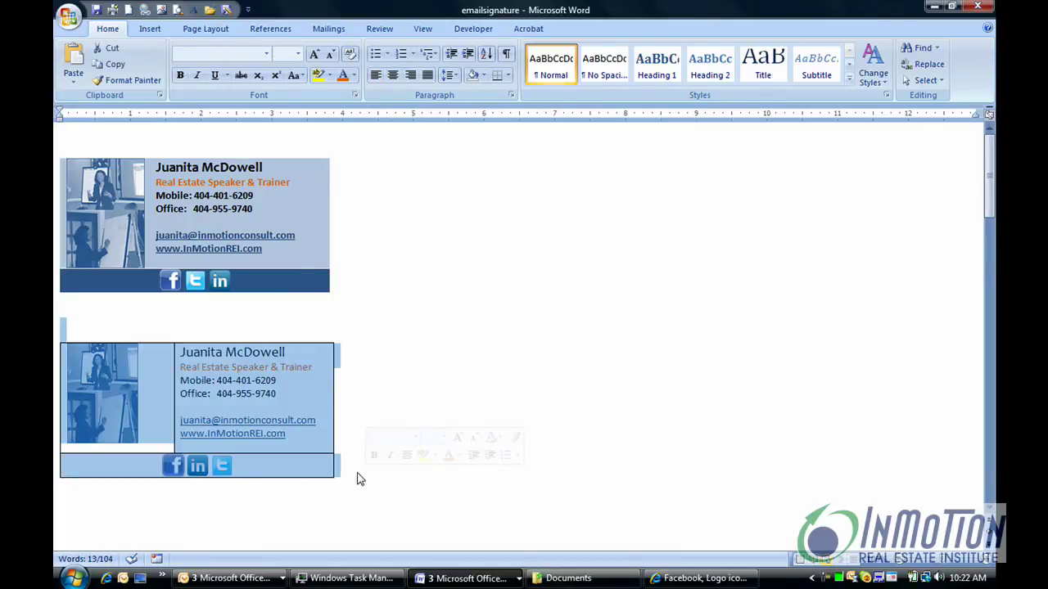
click(473, 136)
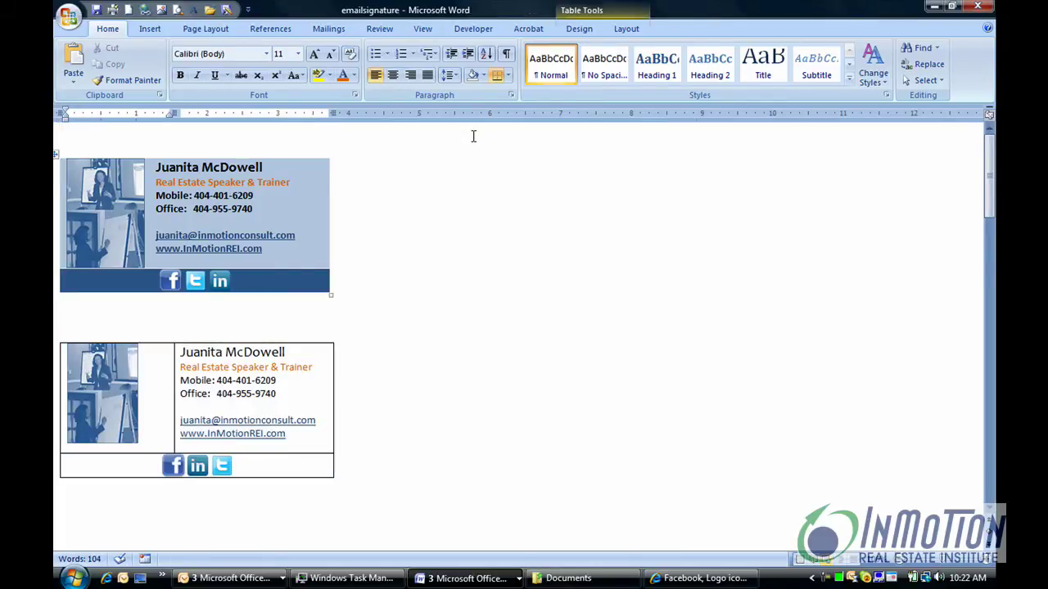
click(606, 13)
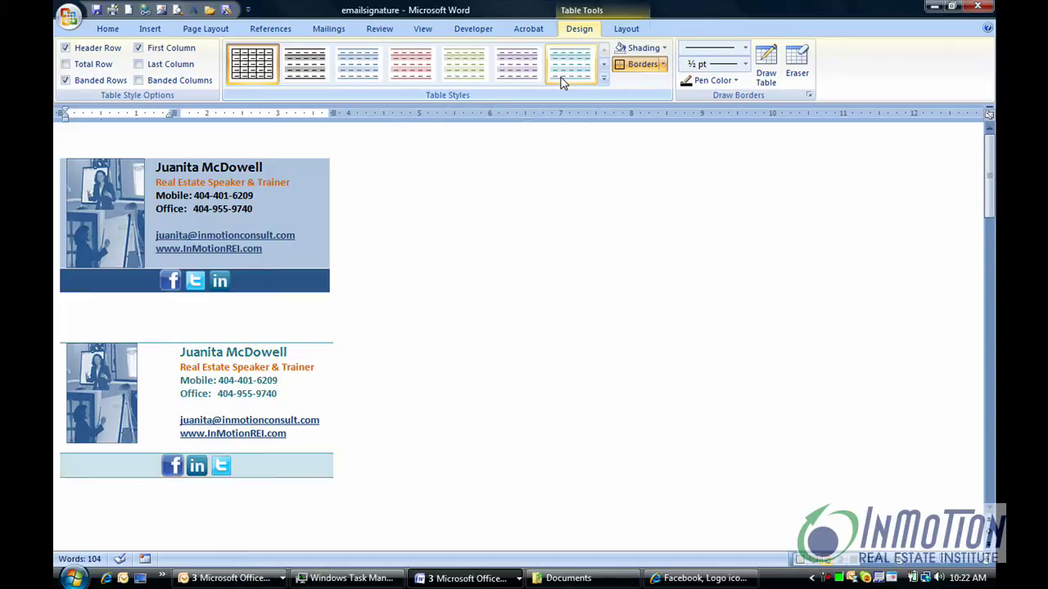
click(603, 79)
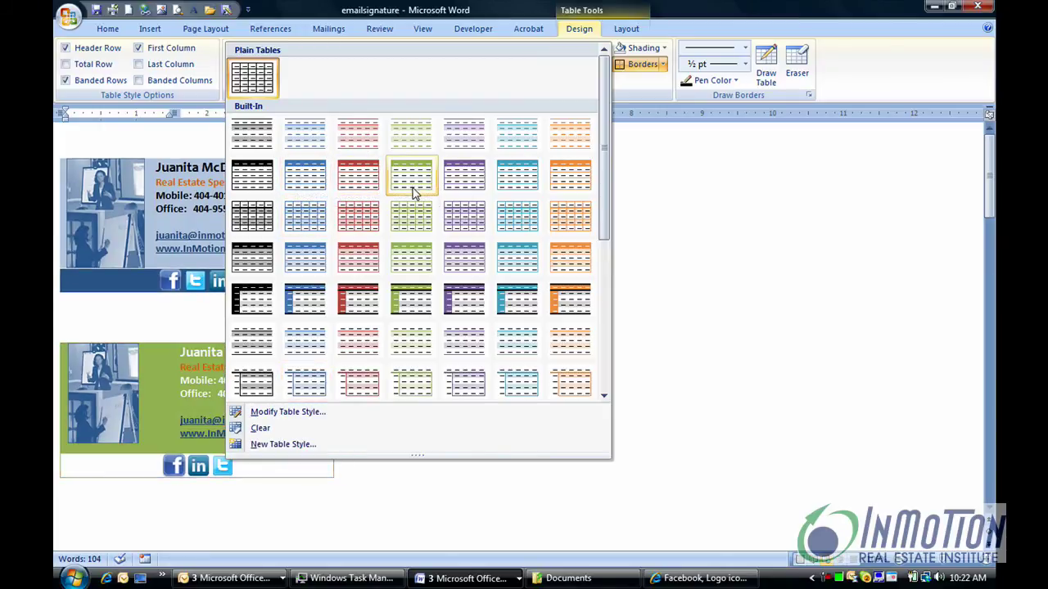
click(358, 342)
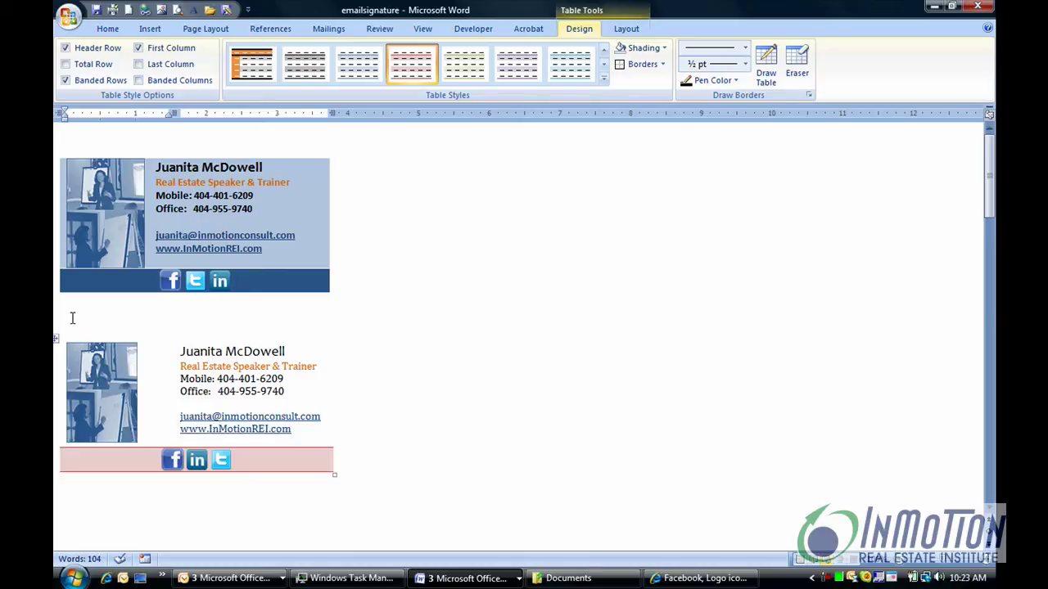
mouse_move(230, 330)
mouse_down()
mouse_move(328, 425)
mouse_move(362, 489)
mouse_up()
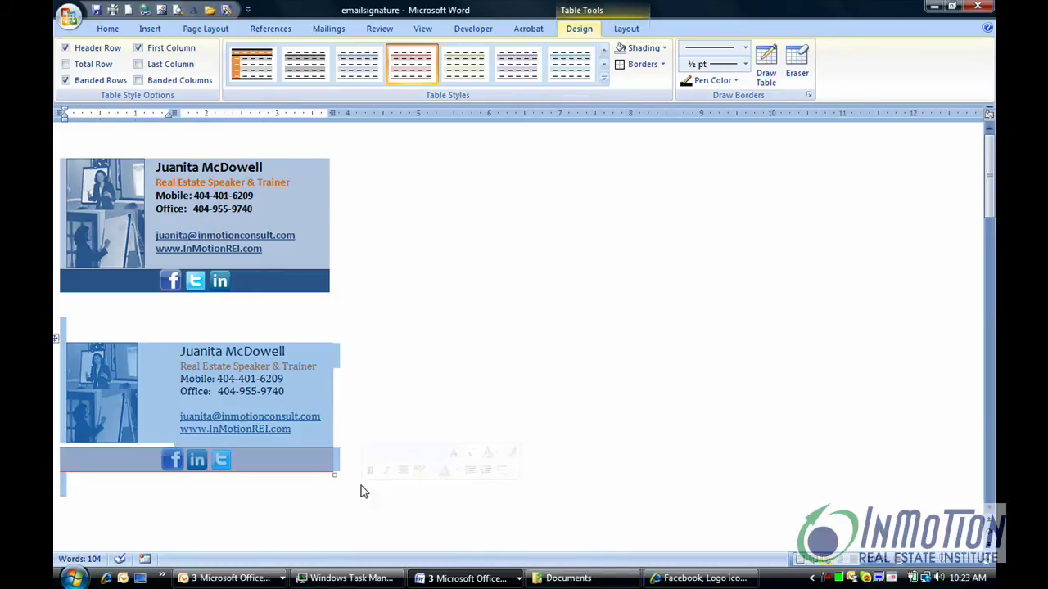
right_click(307, 397)
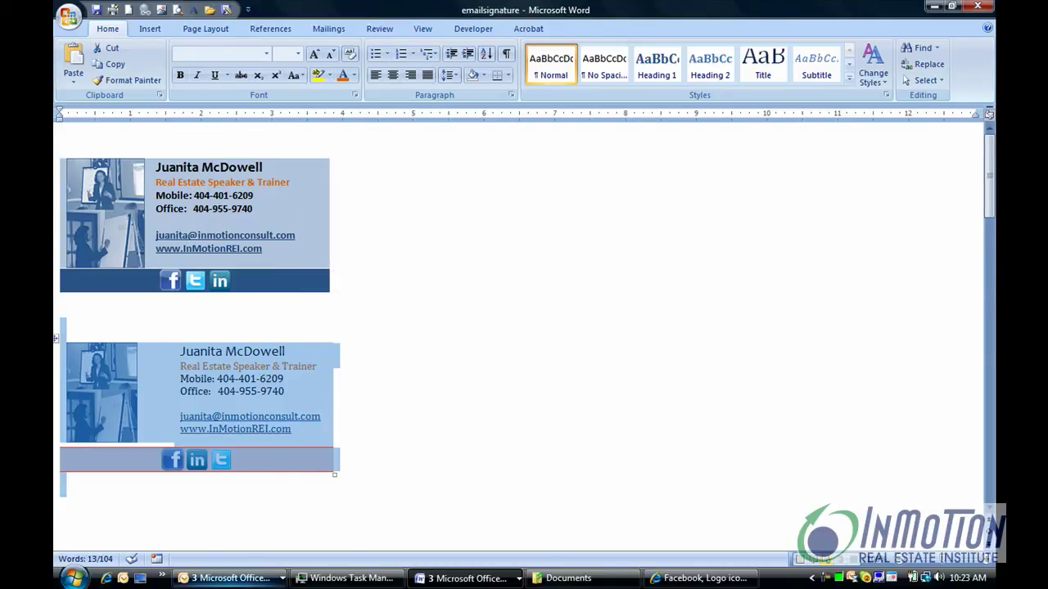
Switch to Outlook and open the e-mail signature settings under Options > Mail Format.
click(233, 578)
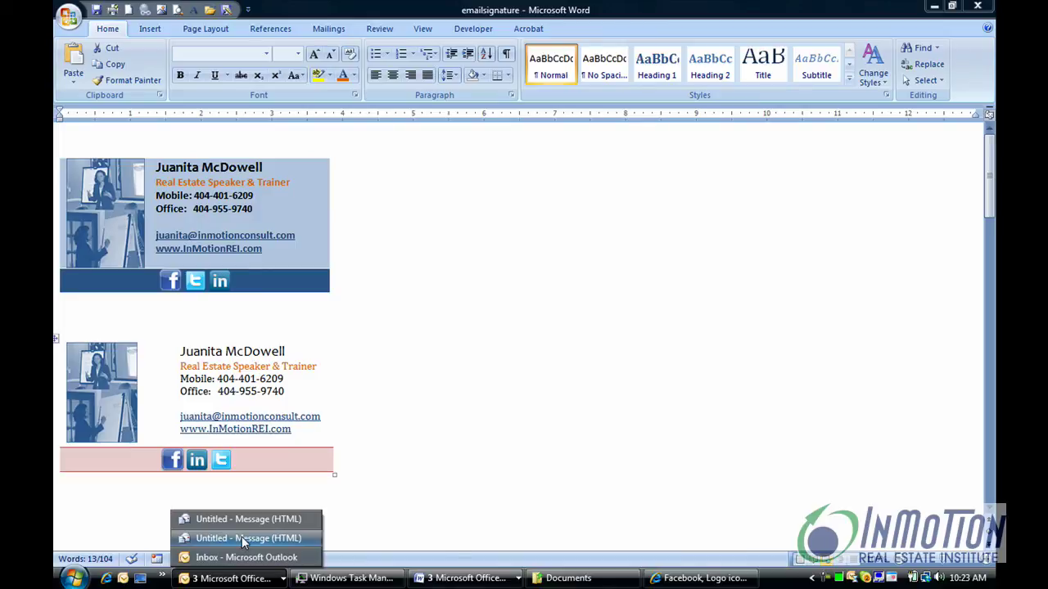
click(244, 557)
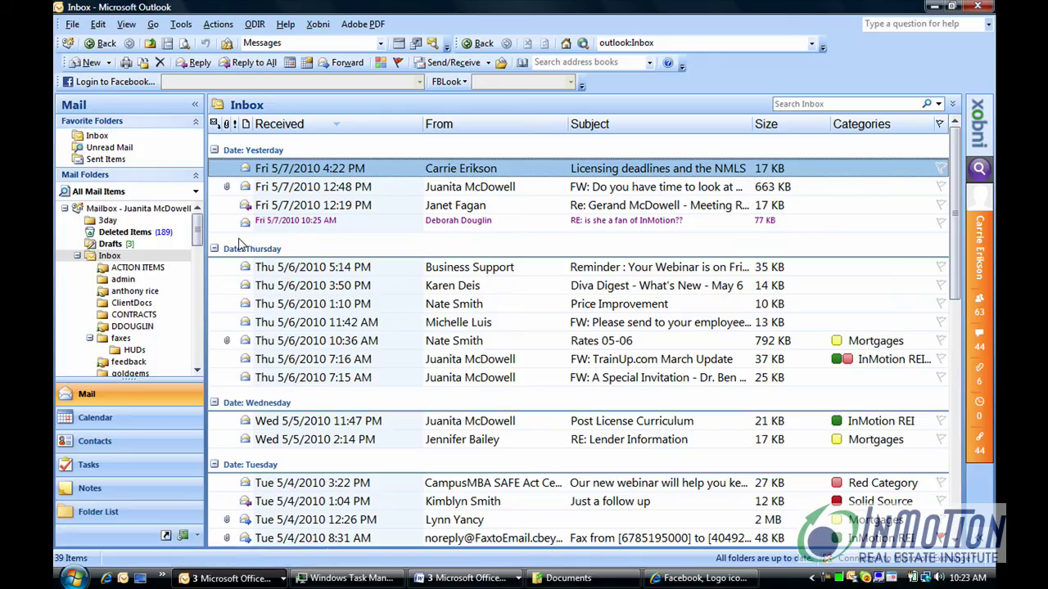
click(181, 24)
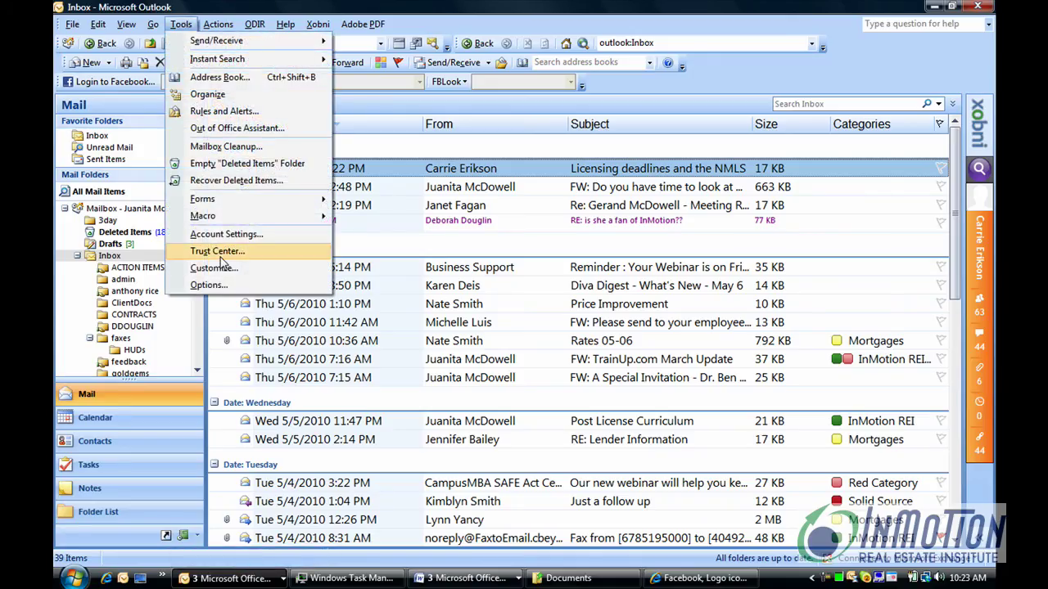
click(215, 286)
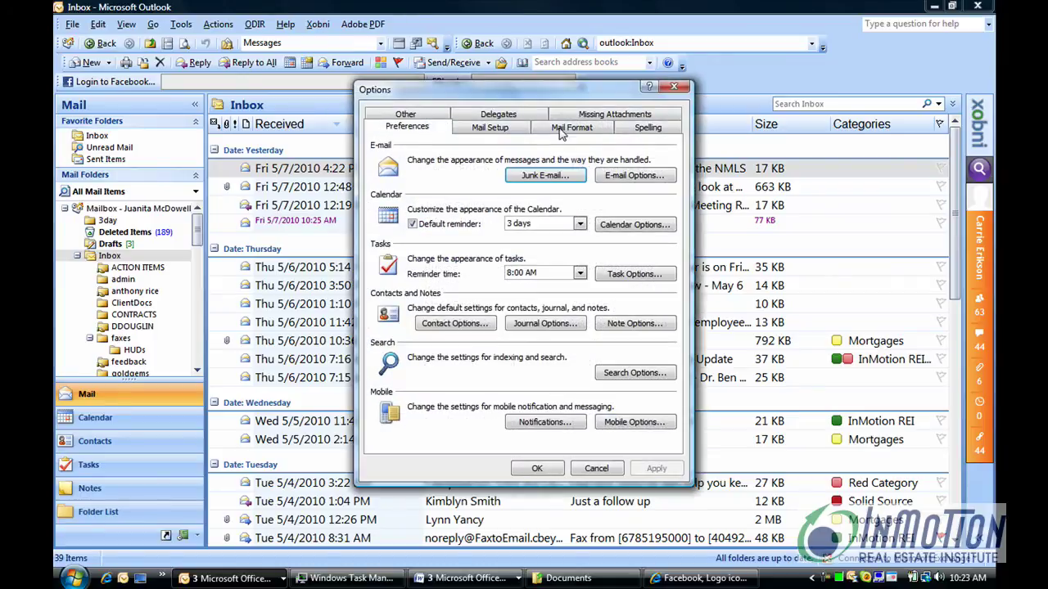
click(584, 130)
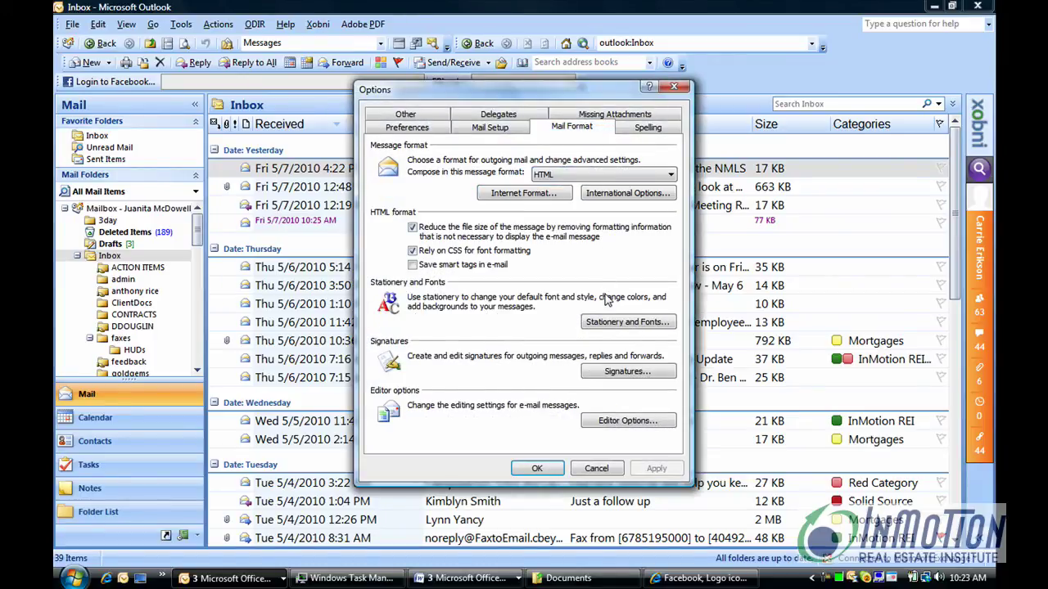
click(605, 372)
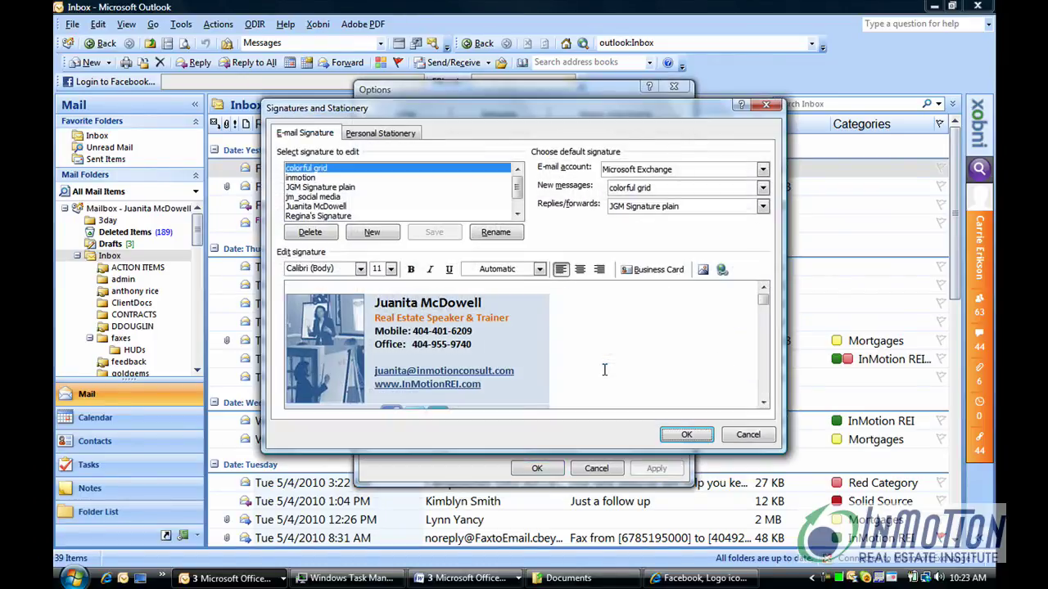
Create a new signature named test123 and paste the Word signature table into it.
click(373, 232)
text(test123)
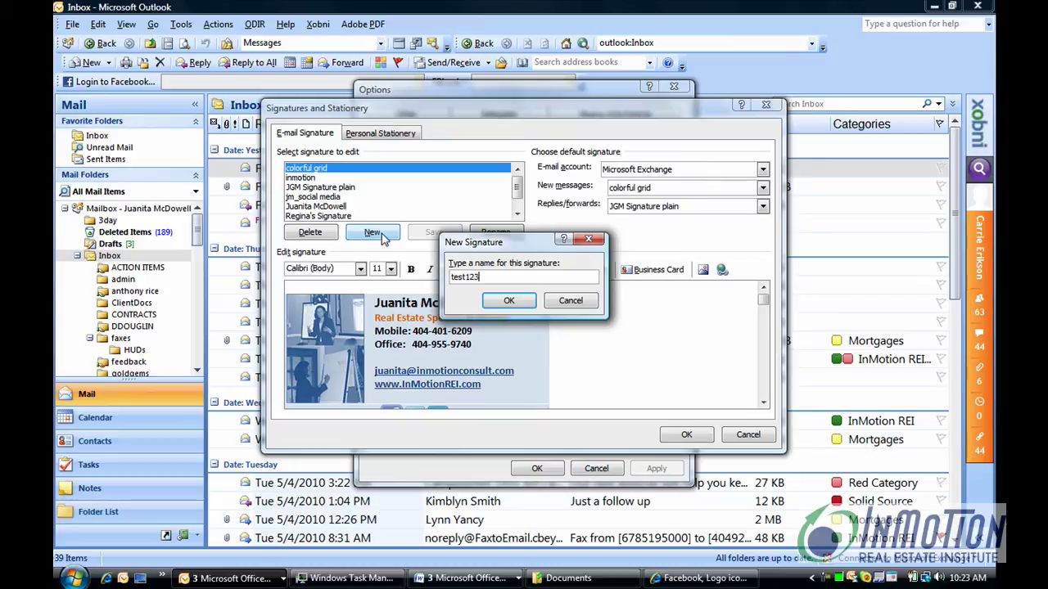
click(508, 300)
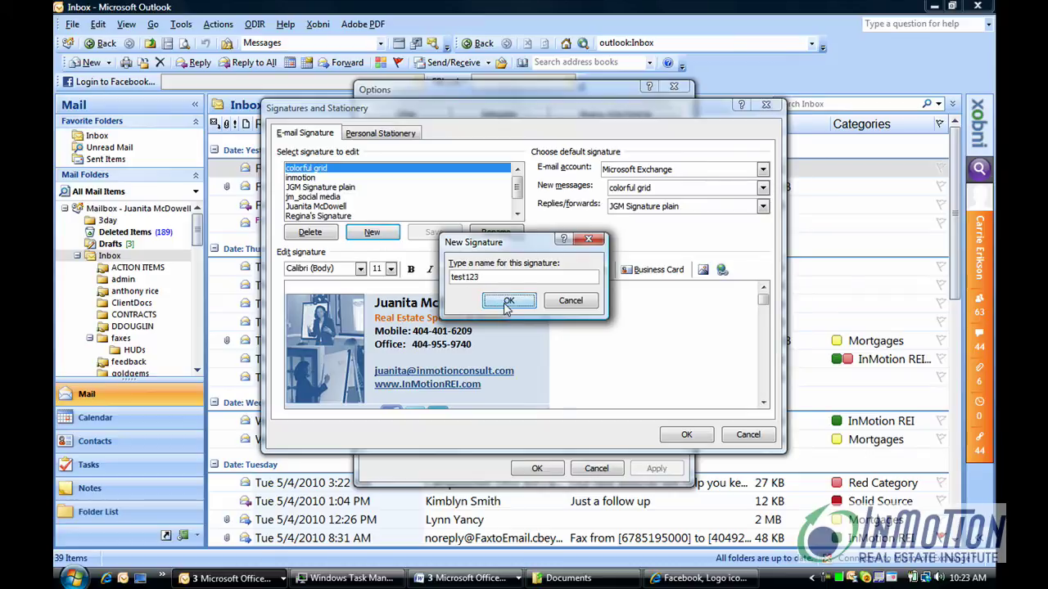
click(384, 297)
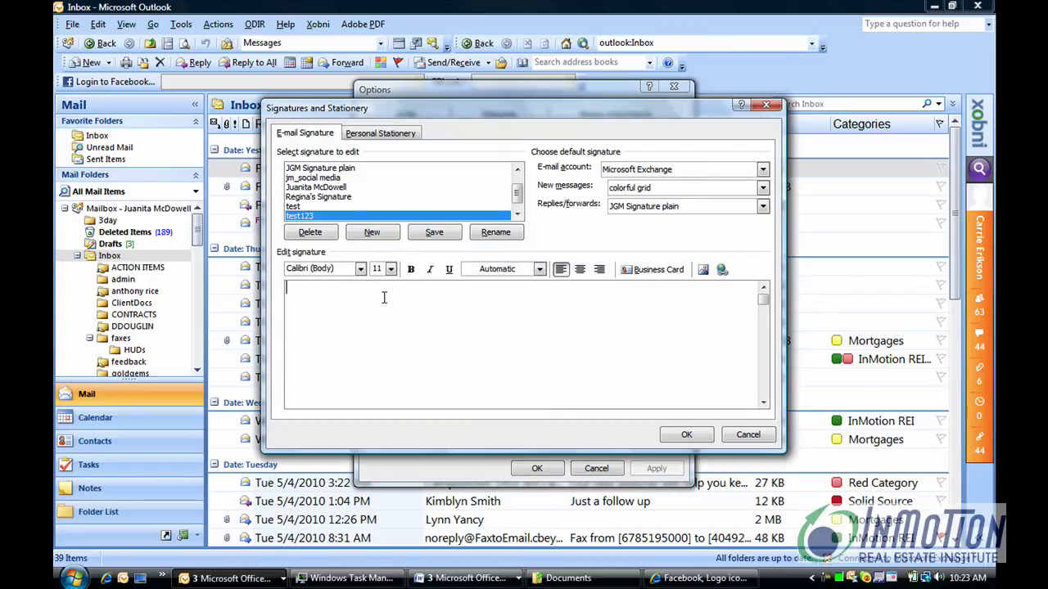
key(ctrl+v)
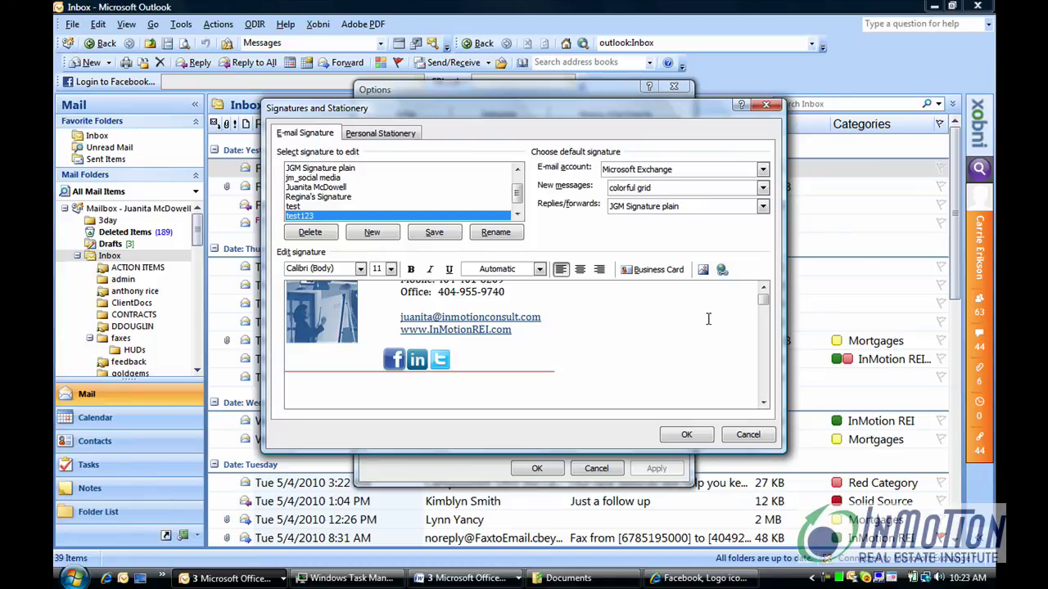
click(763, 290)
click(763, 290)
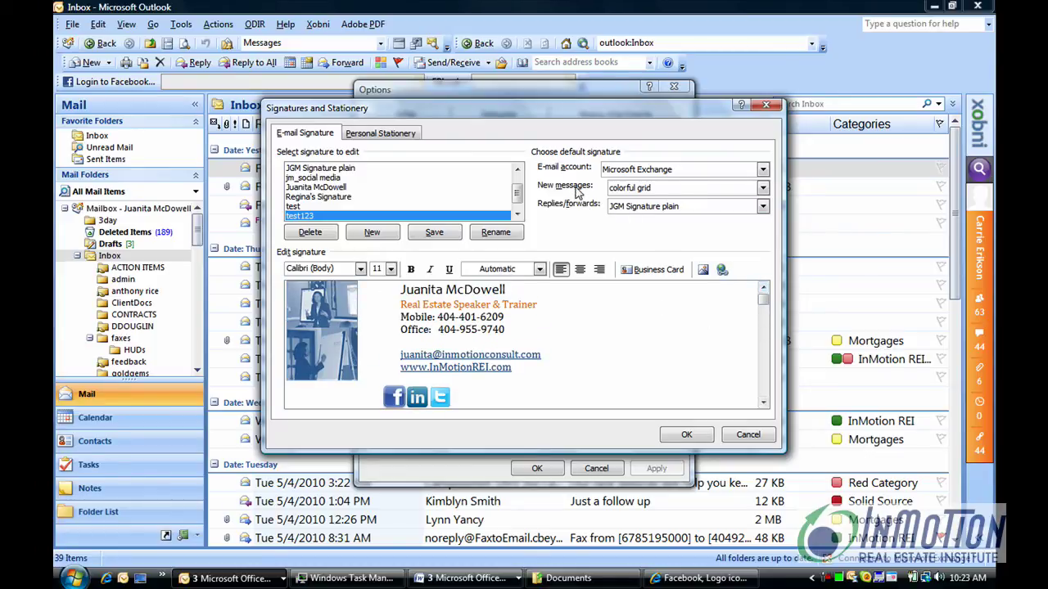
Set test123 as the default signature for new messages.
click(763, 189)
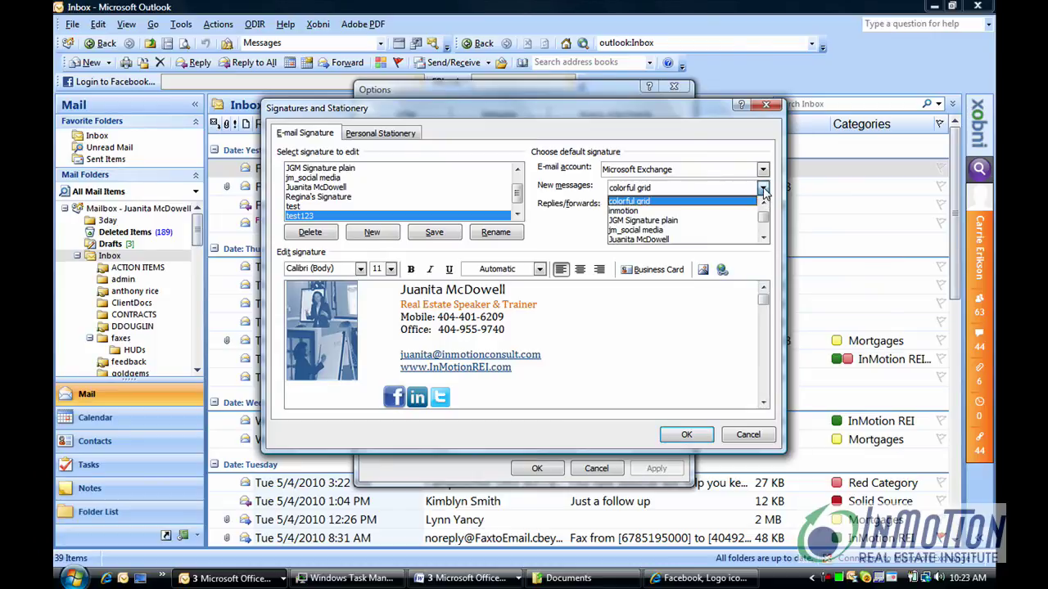
click(763, 236)
click(763, 236)
click(763, 237)
click(669, 239)
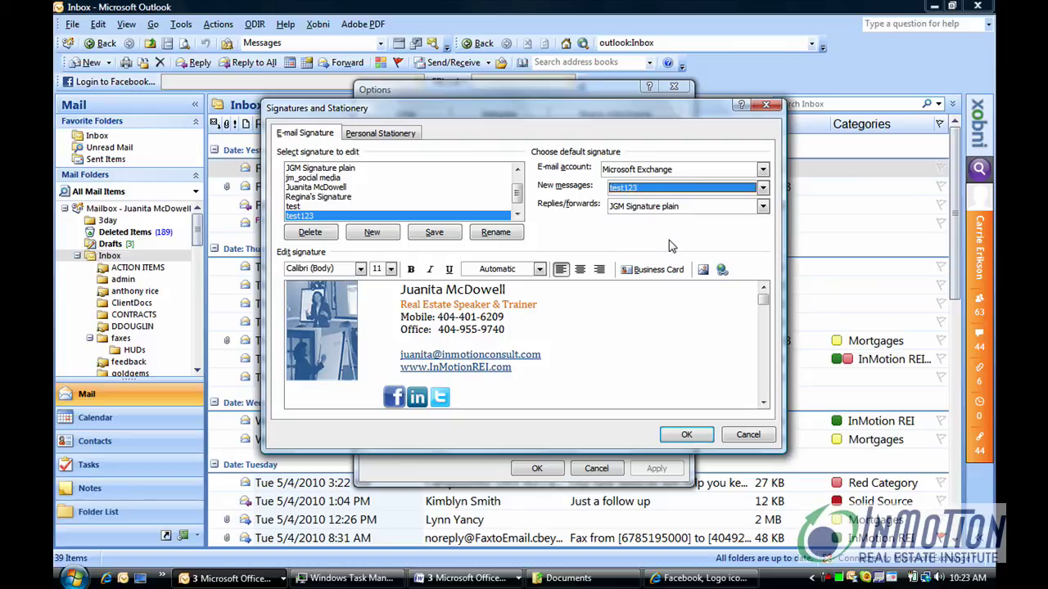